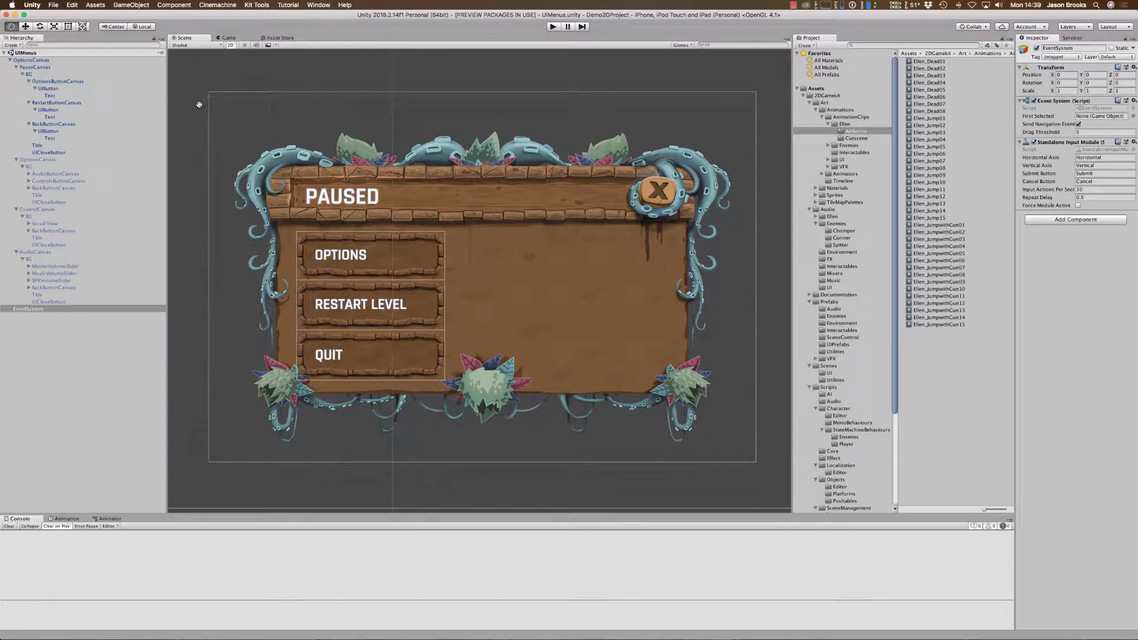
# Step: Open the build settings and choose LZ4HC as the compression method for the iOS platform
pyautogui.click(55, 6)
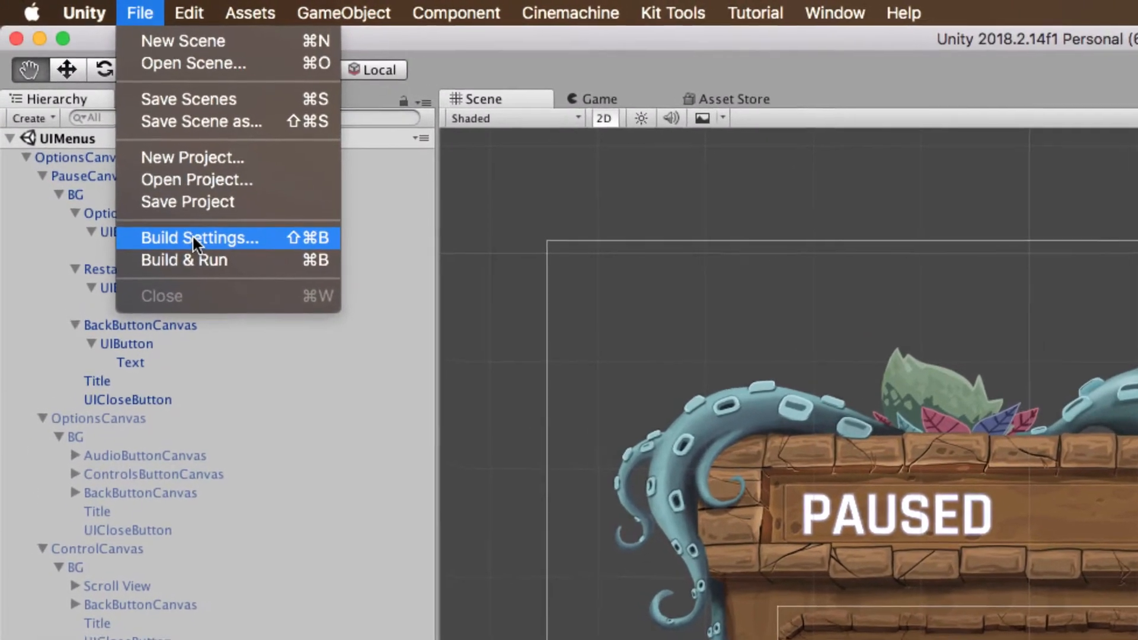
pyautogui.click(181, 224)
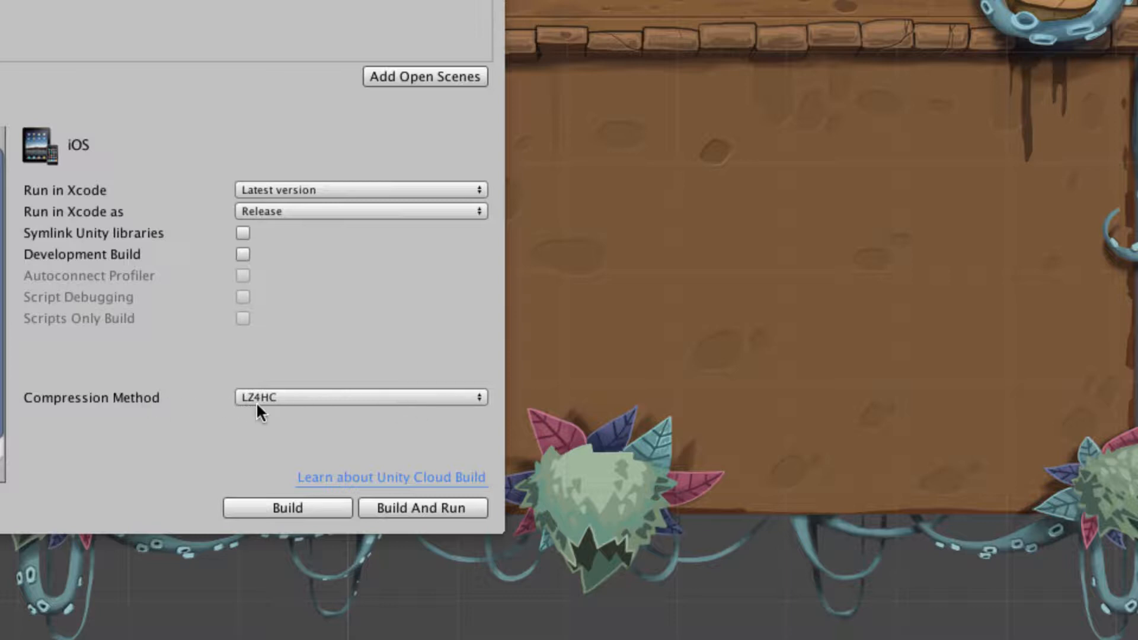
pyautogui.click(292, 399)
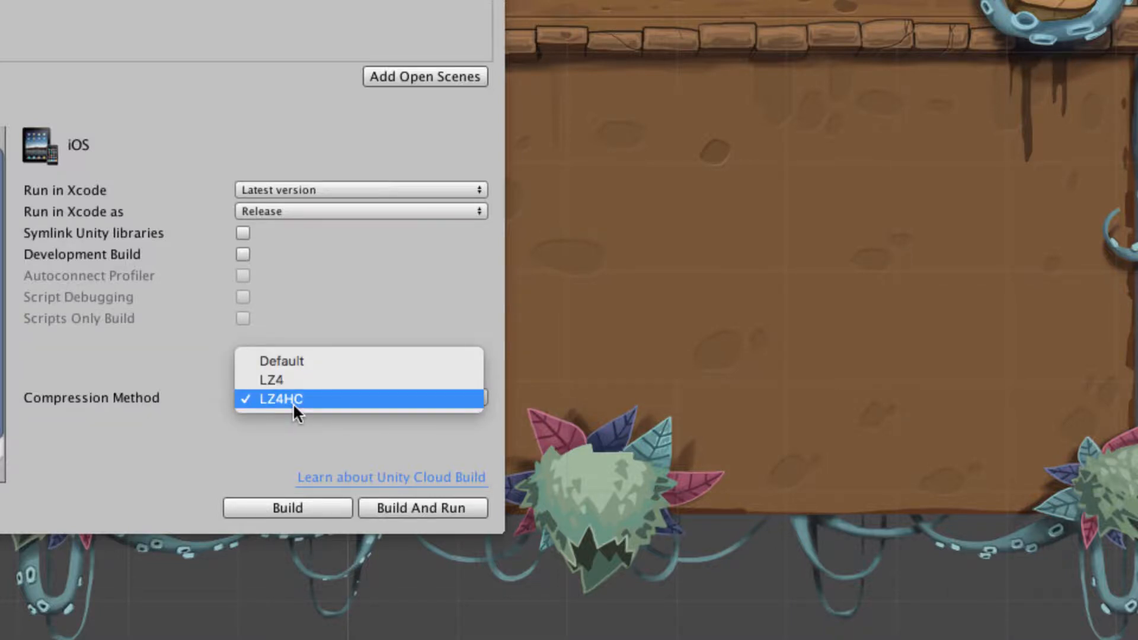
pyautogui.click(293, 403)
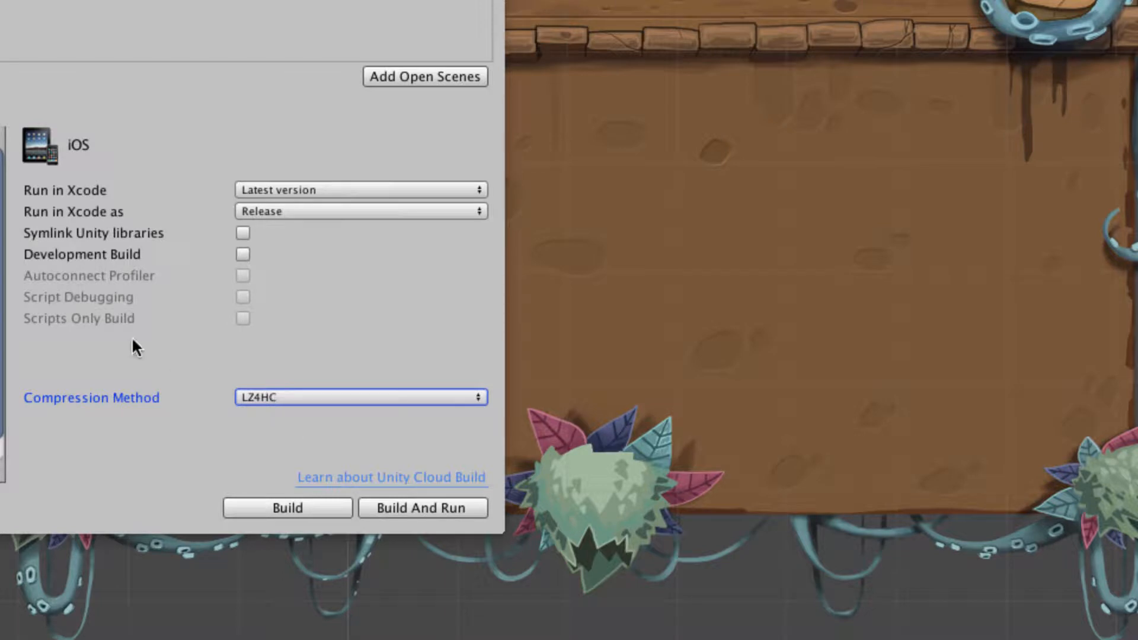
# Step: Build the iOS project as DemoProject in the Unity folder, replacing the existing build folder
pyautogui.click(304, 507)
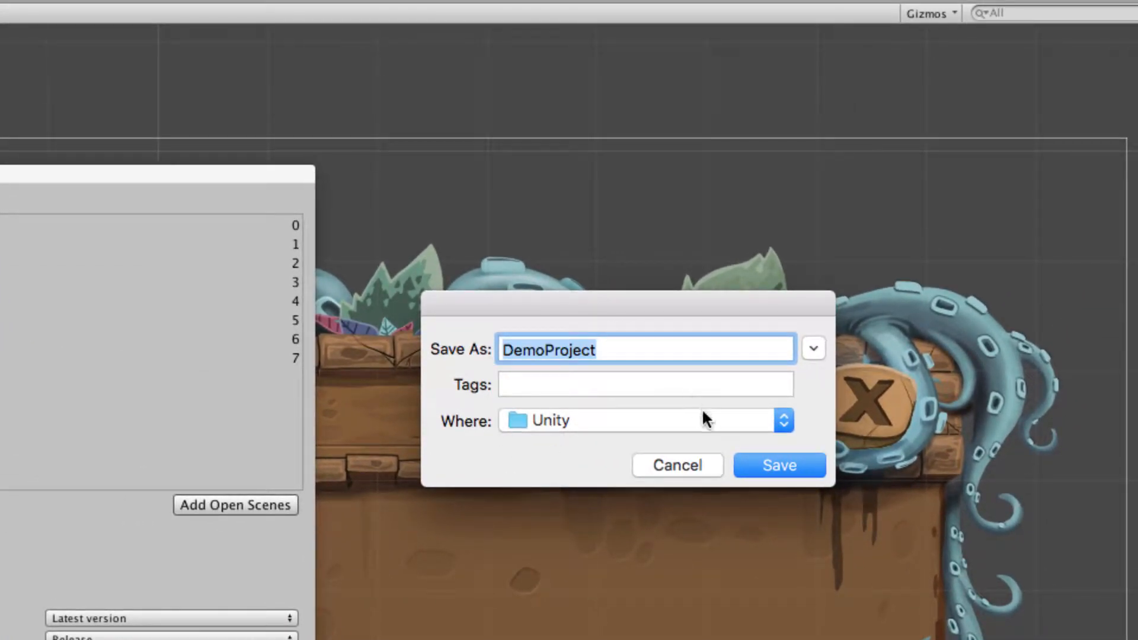
pyautogui.click(780, 465)
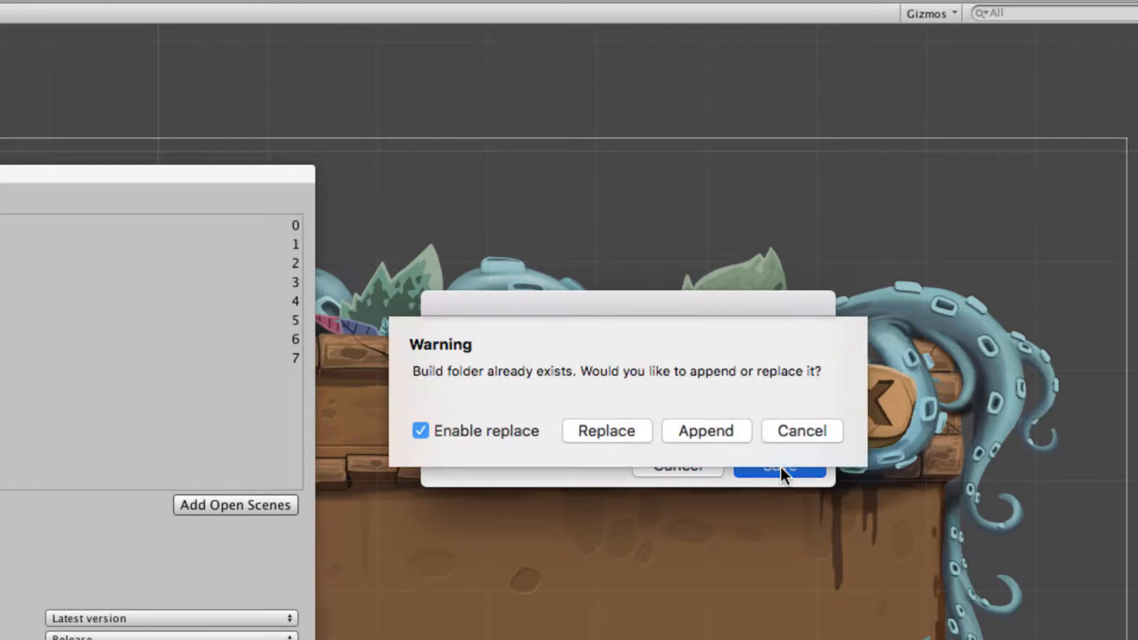
pyautogui.click(599, 427)
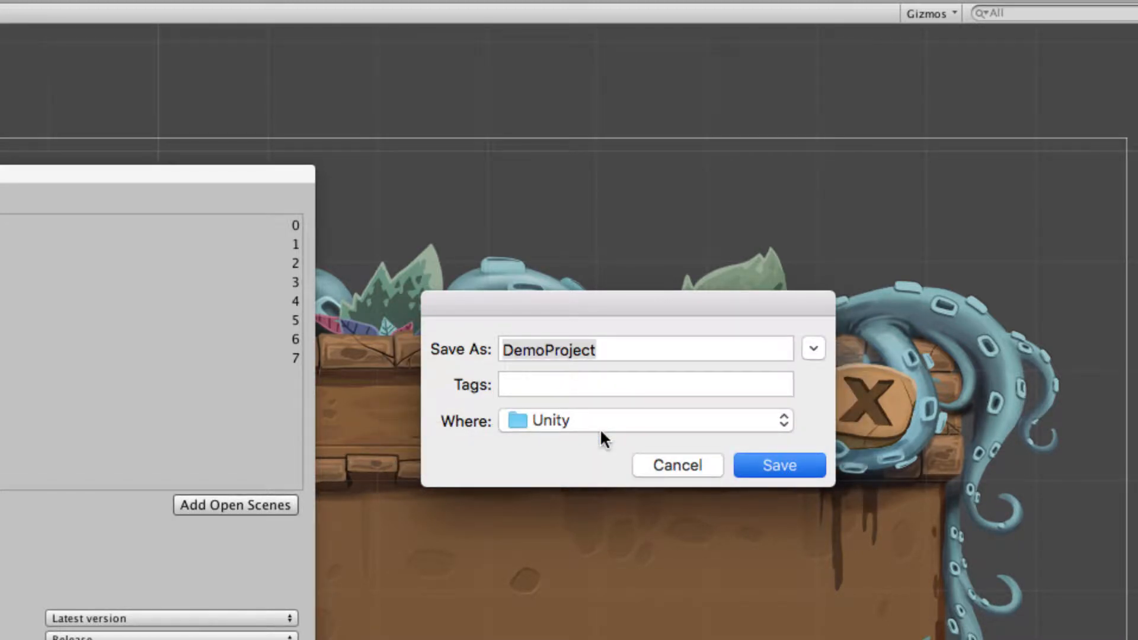
pyautogui.click(783, 473)
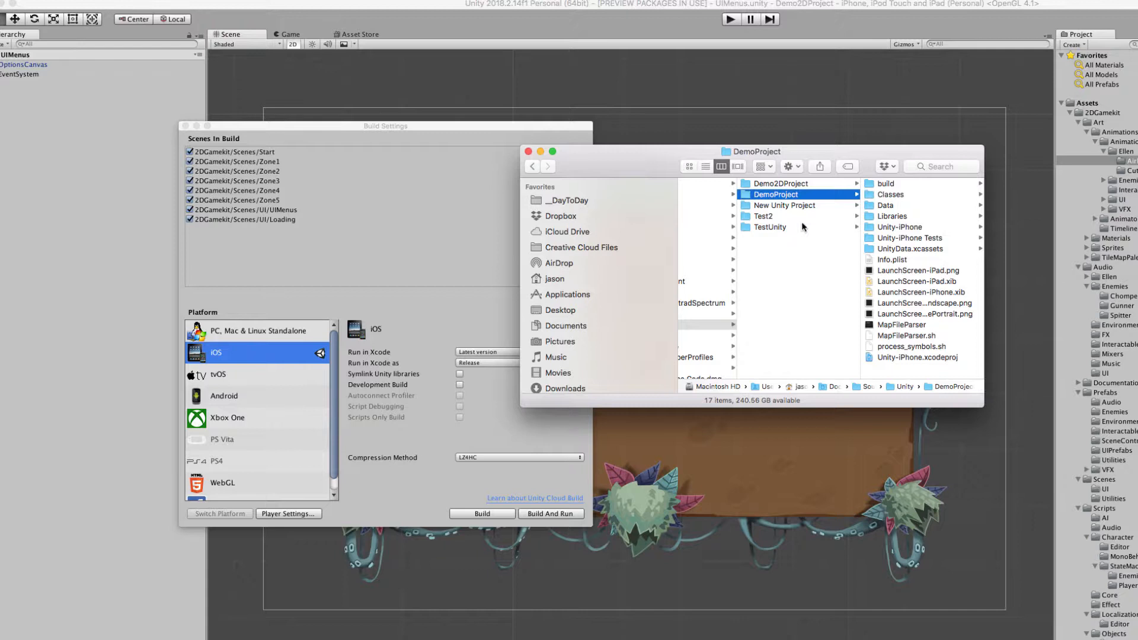
# Step: Open Unity-iPhone.xcodeproj from the DemoProject folder in Xcode and enlarge its window to fill the screen
pyautogui.click(891, 356)
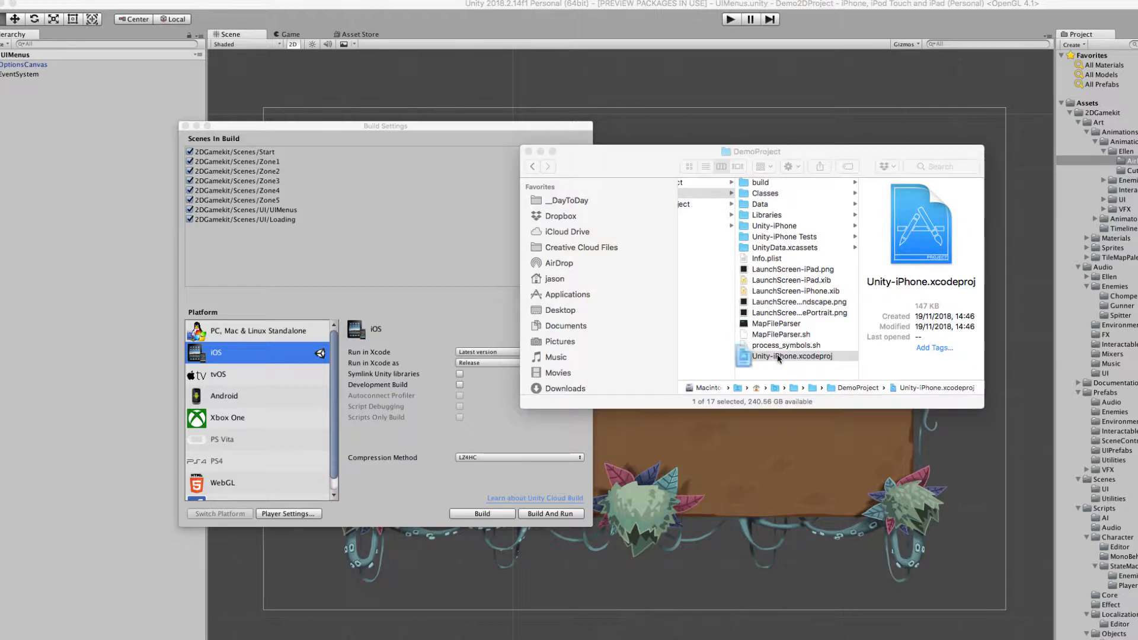
pyautogui.doubleClick(778, 356)
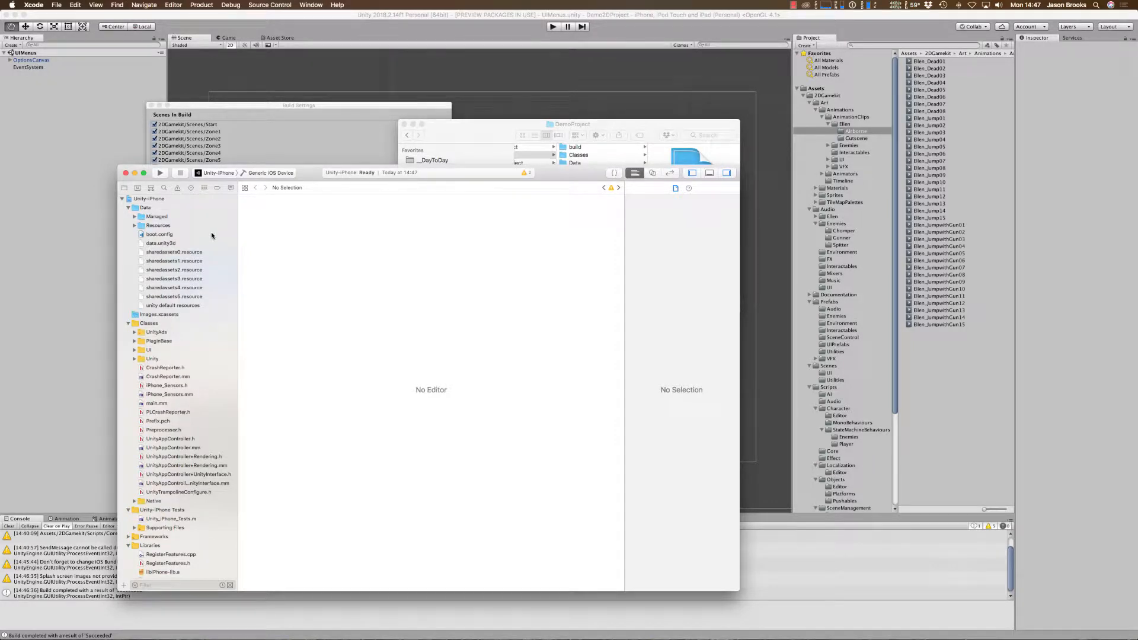
pyautogui.click(144, 173)
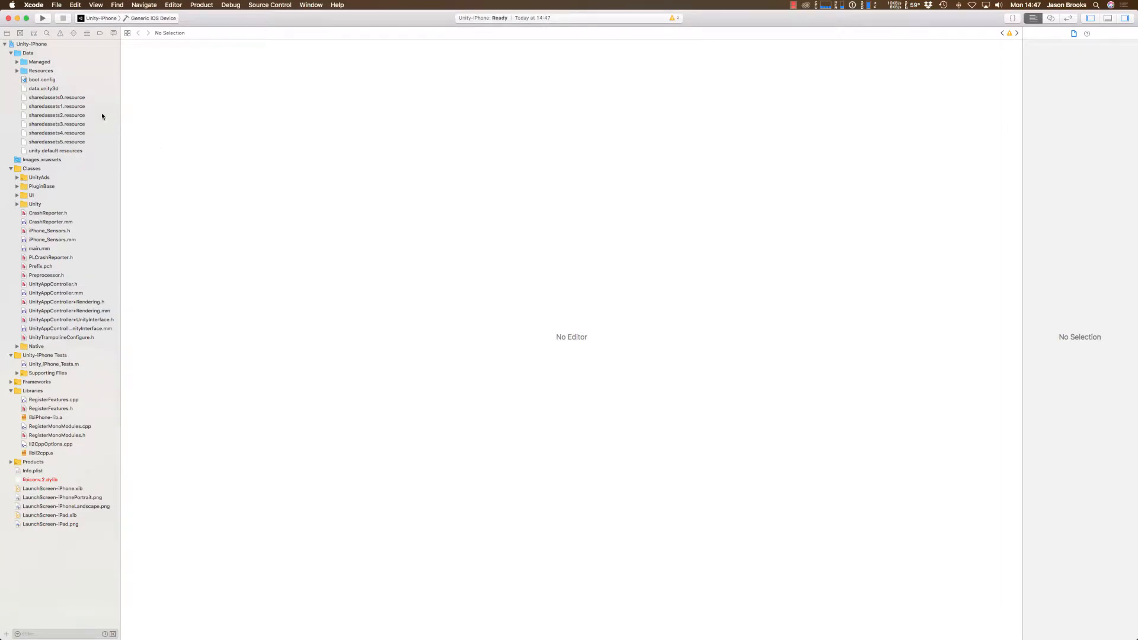
# Step: Open the Unity-iPhone project-level info settings that contain the localizations
pyautogui.click(39, 221)
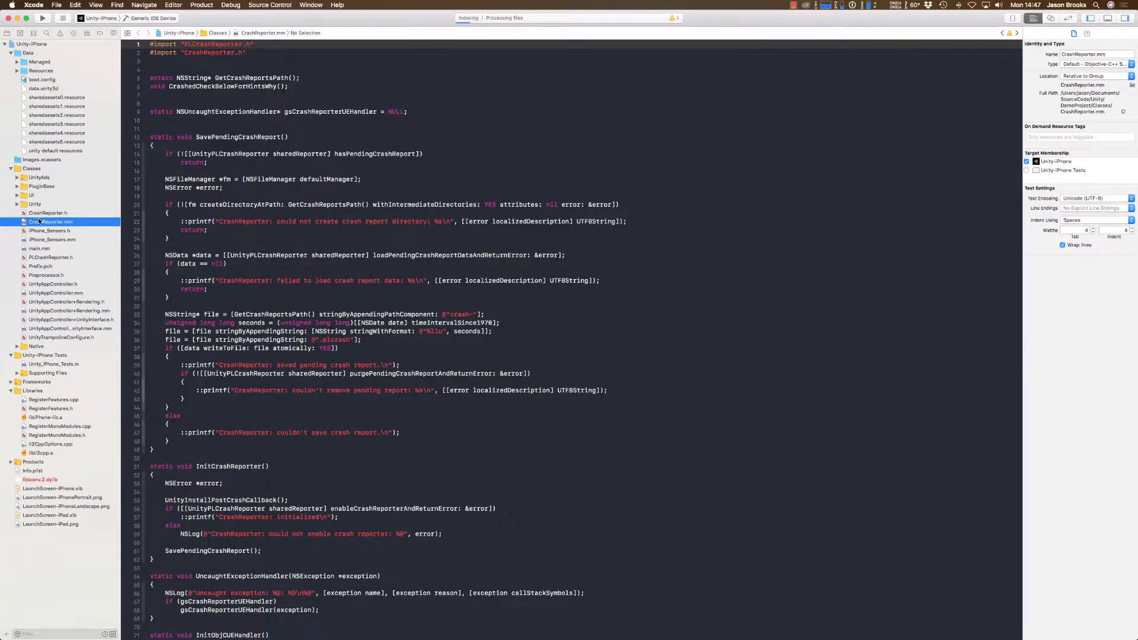
pyautogui.click(43, 46)
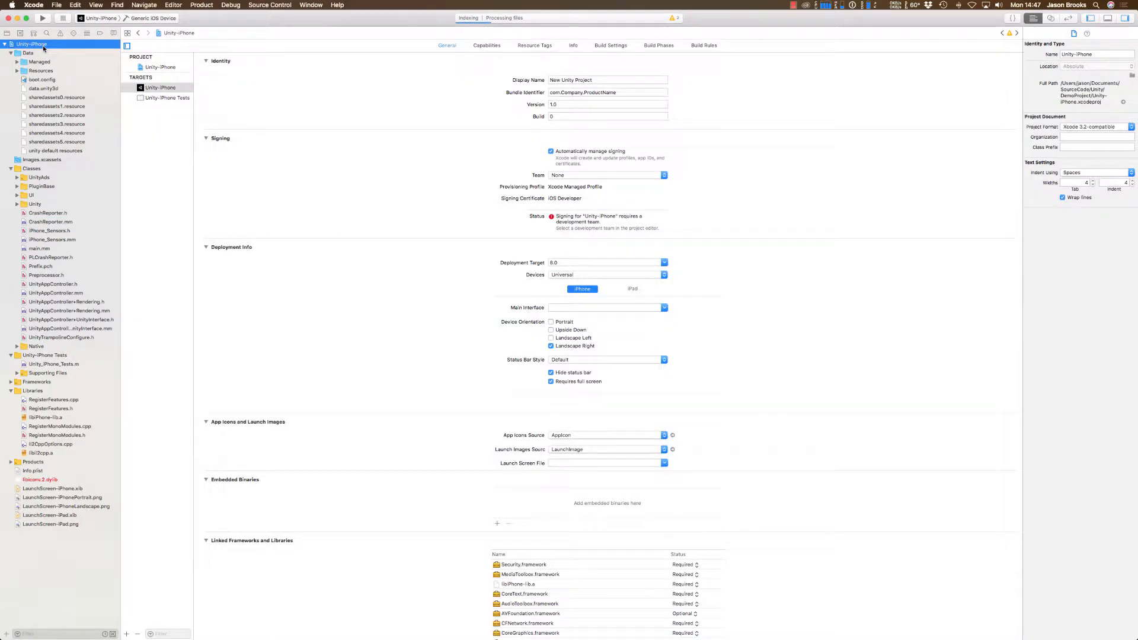
pyautogui.click(161, 67)
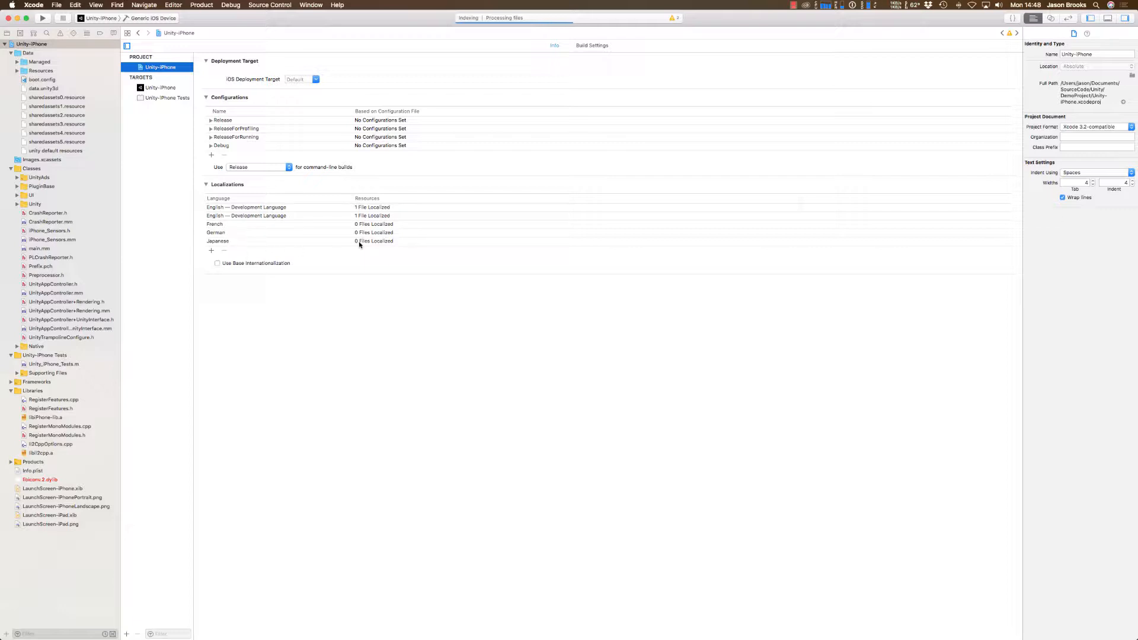
# Step: Remove the French localization from the project, toggling the option to delete localized resource files from disk
pyautogui.click(265, 241)
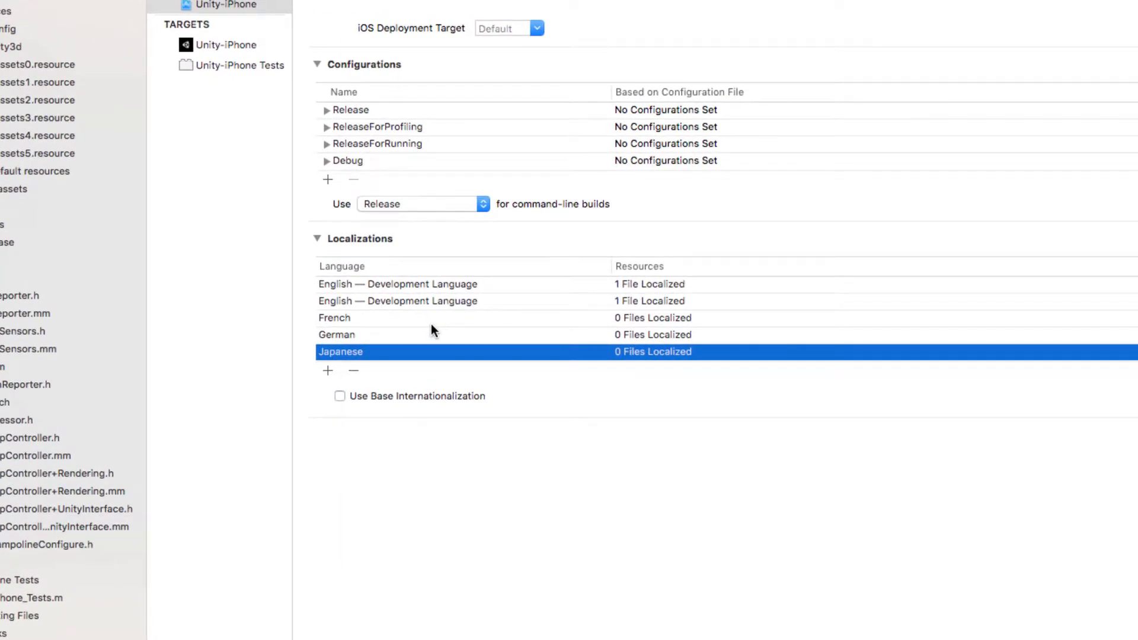
pyautogui.click(431, 323)
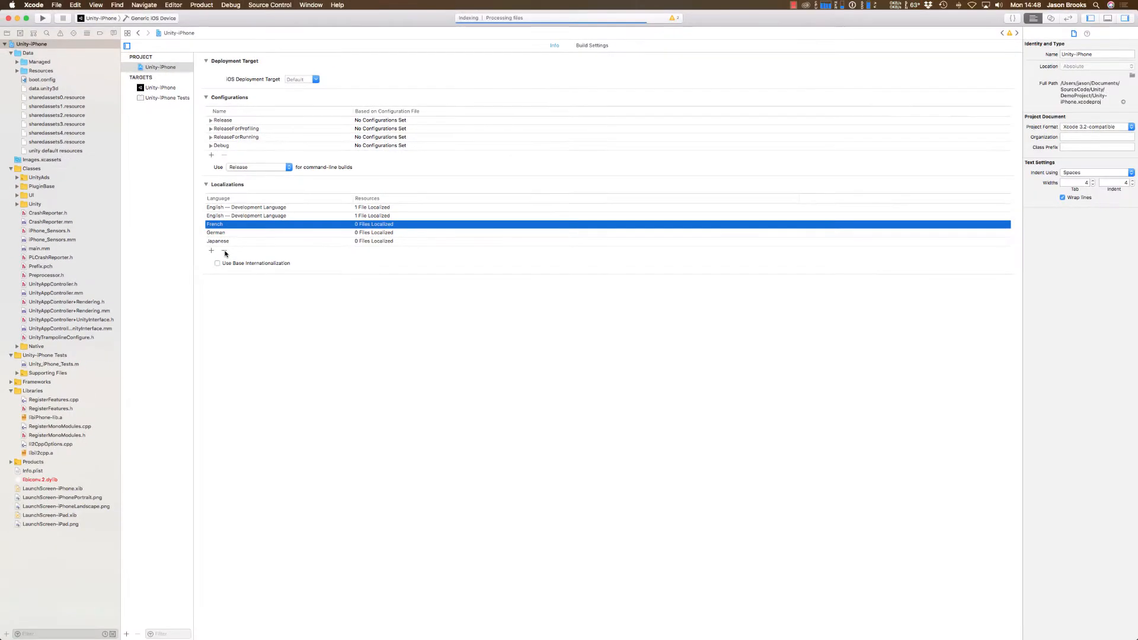
pyautogui.click(224, 251)
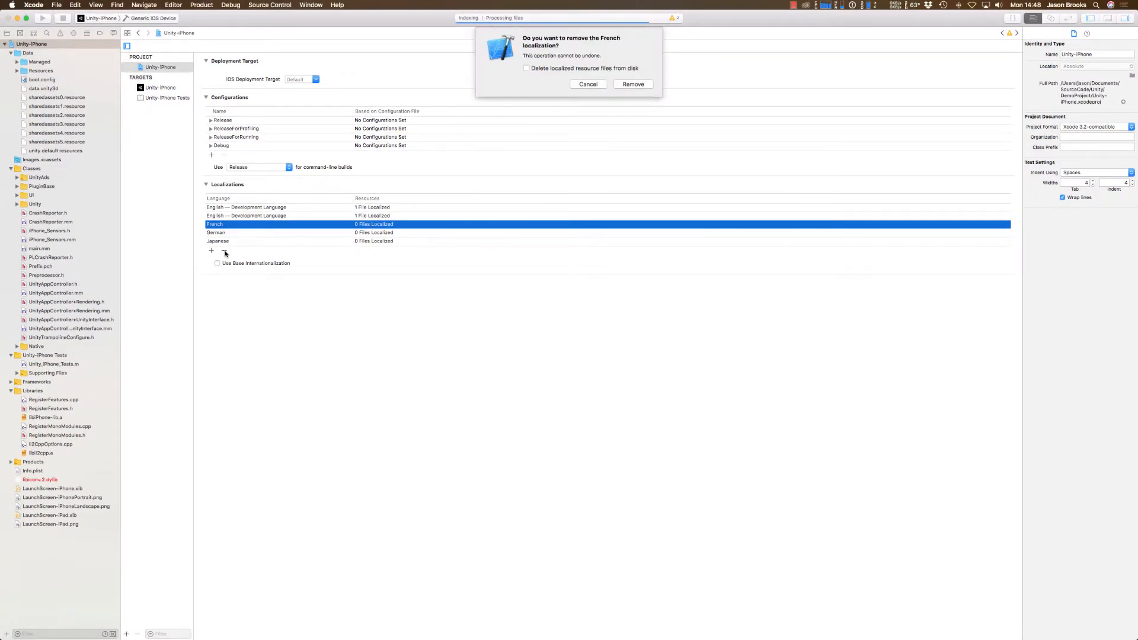
pyautogui.click(599, 68)
pyautogui.click(635, 84)
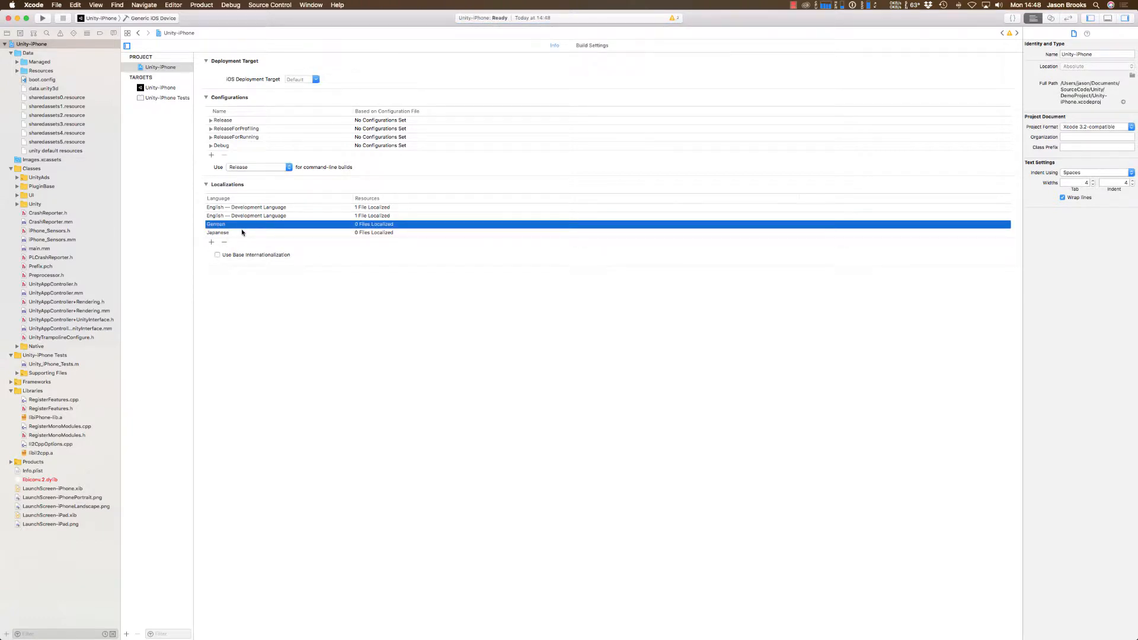
# Step: Remove the German and Japanese localizations, toggling the option to delete localized resource files from disk for each
pyautogui.click(225, 242)
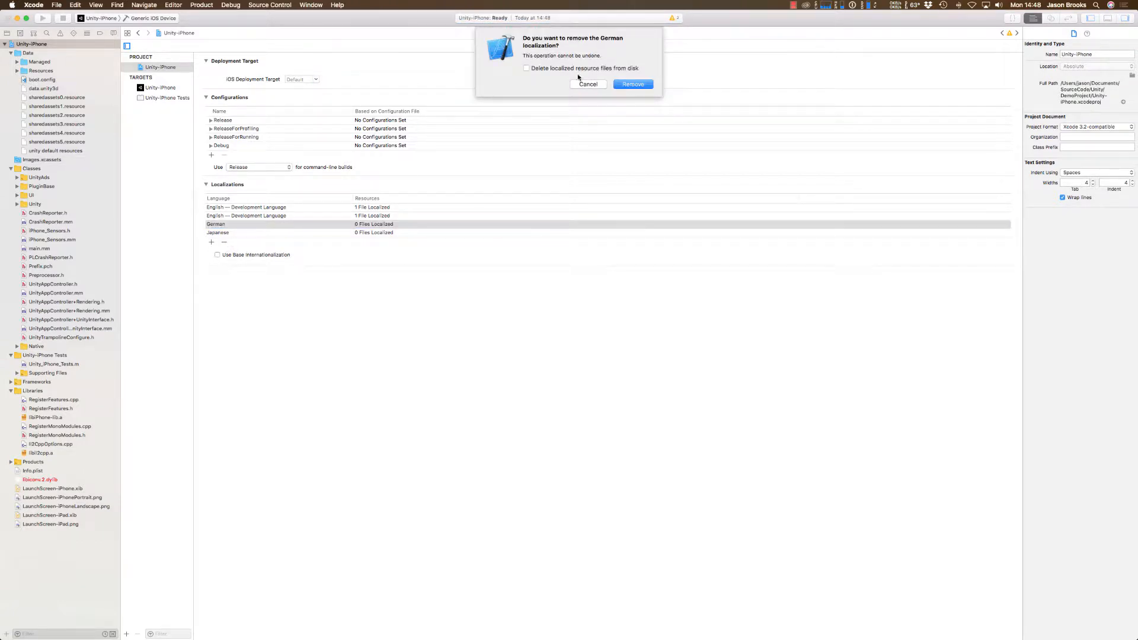
pyautogui.click(600, 69)
pyautogui.click(636, 84)
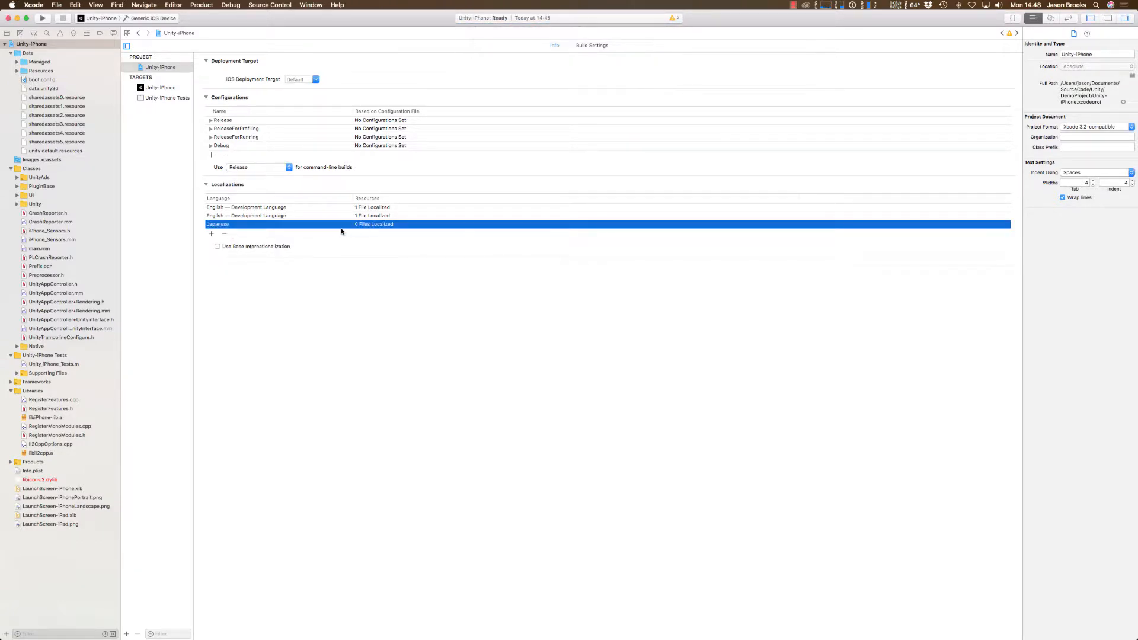
pyautogui.click(225, 235)
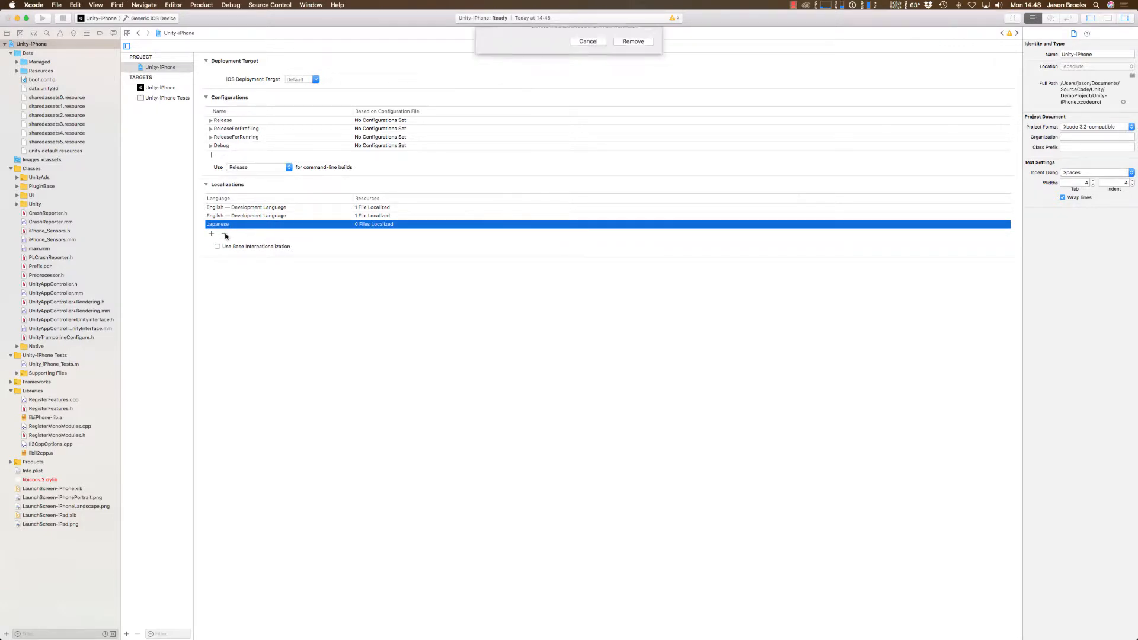
pyautogui.click(526, 67)
pyautogui.click(633, 83)
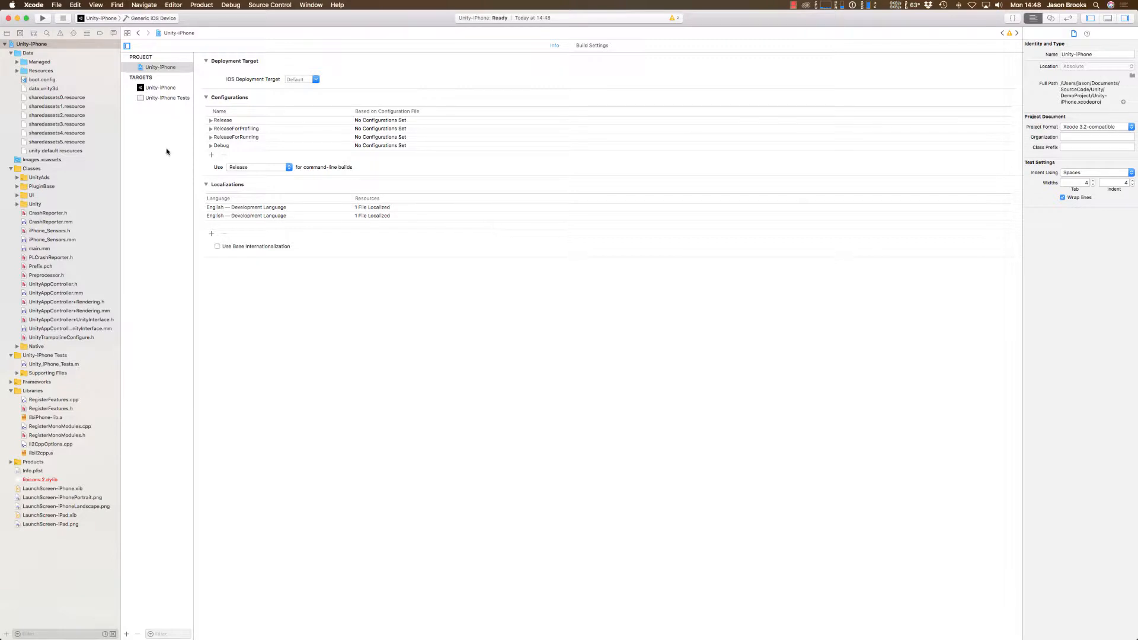
pyautogui.click(162, 68)
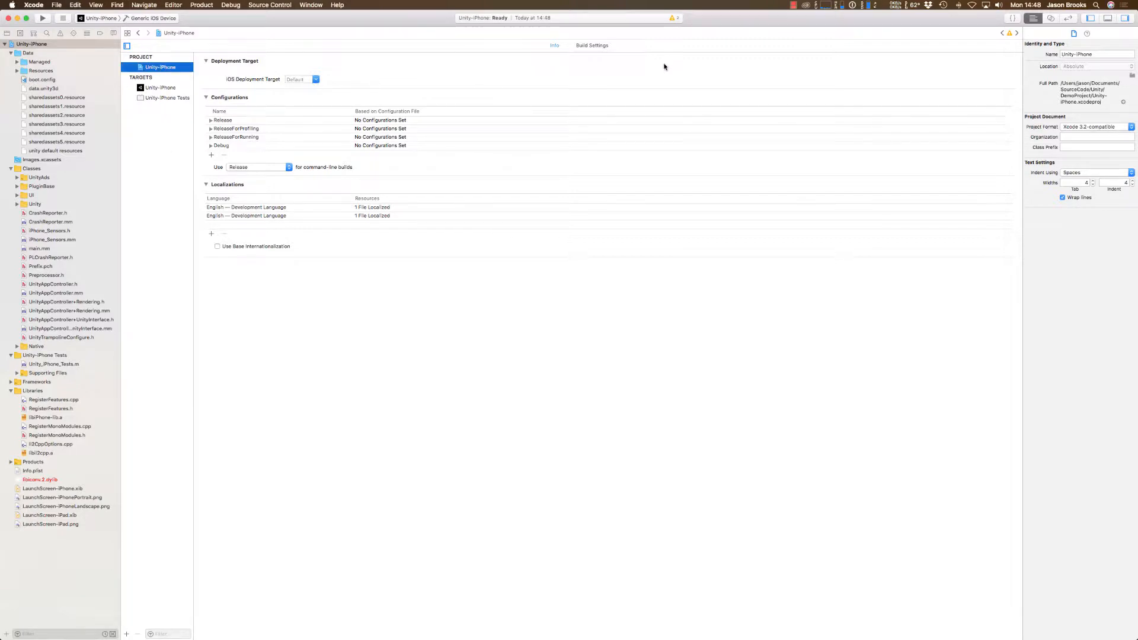
pyautogui.click(599, 45)
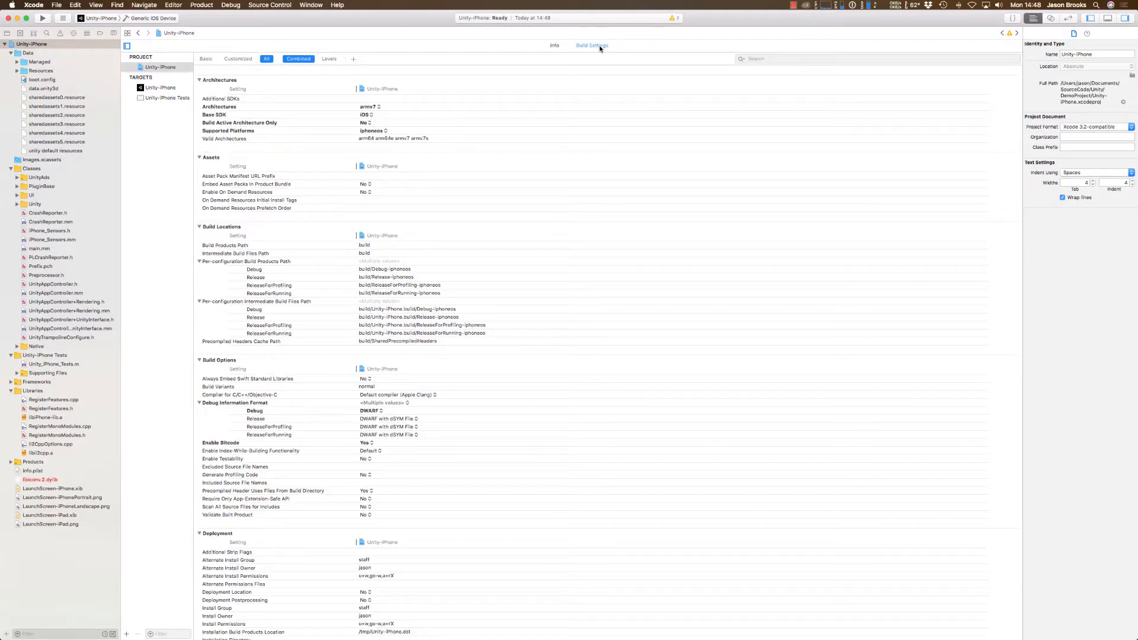
pyautogui.click(551, 45)
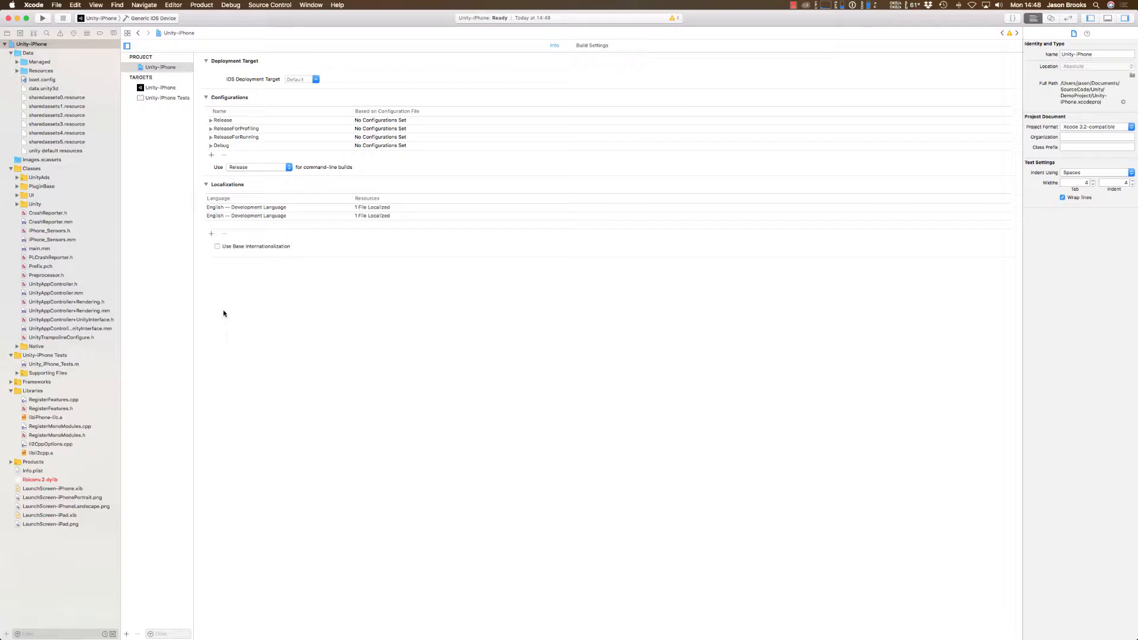
# Step: Start a new file in the project and choose the iOS Strings File template from the resource templates
pyautogui.click(56, 5)
pyautogui.moveTo(65, 16)
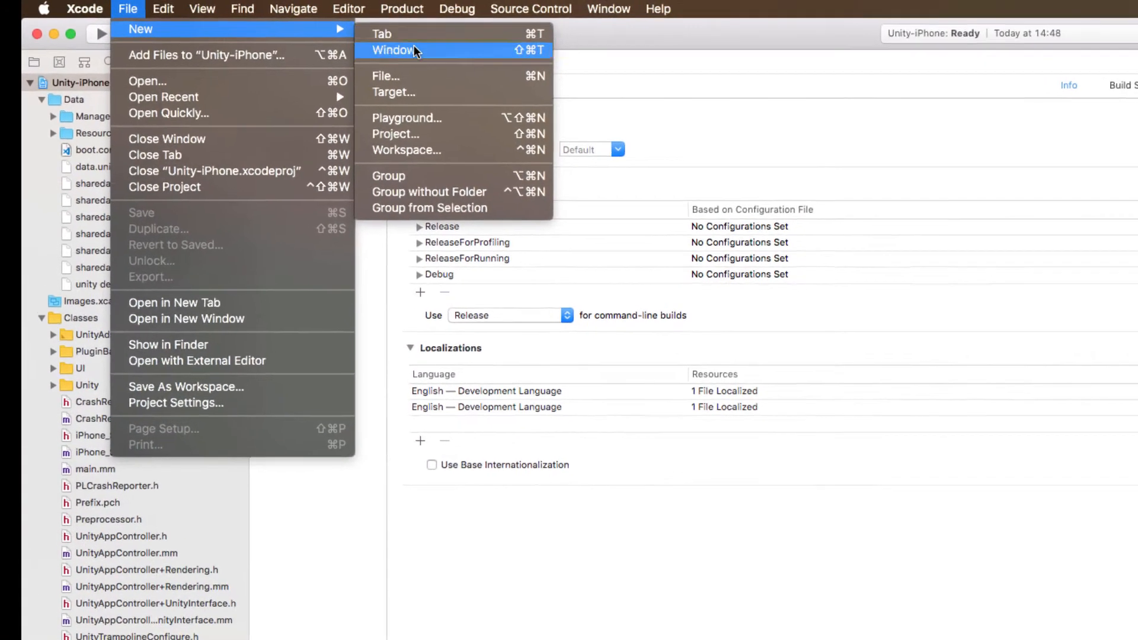
pyautogui.click(423, 77)
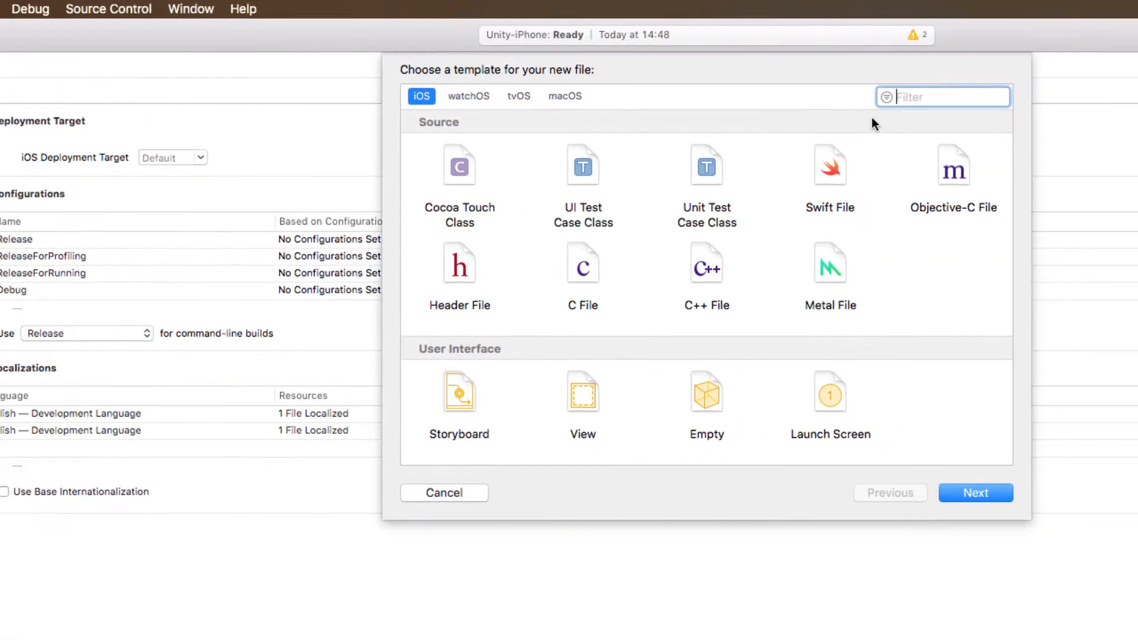
pyautogui.scroll(-6, 859, 235)
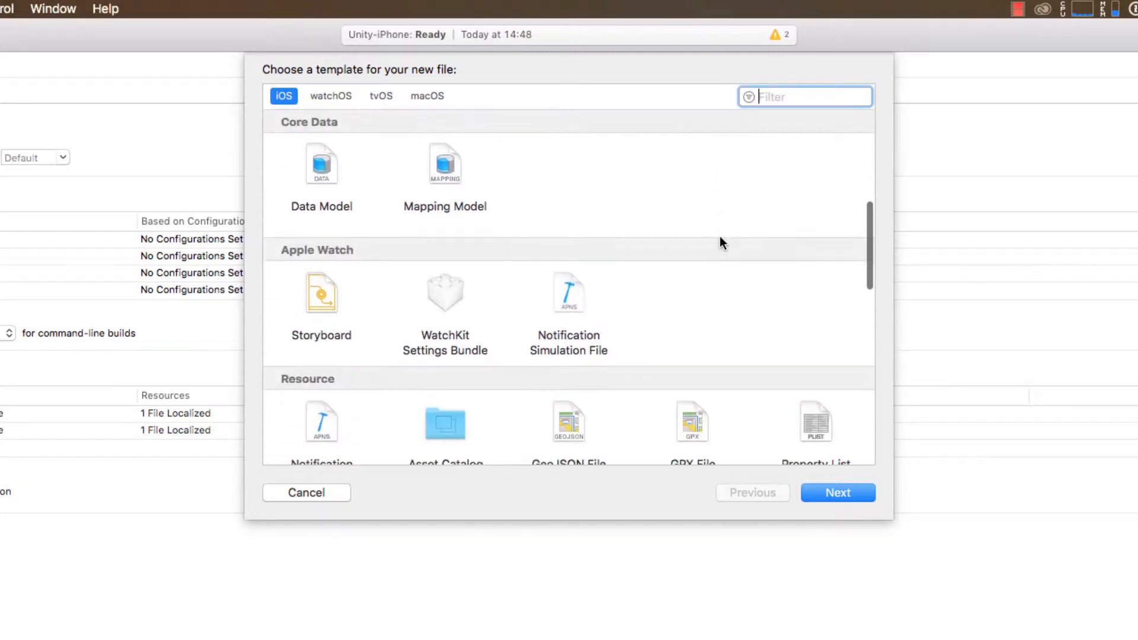
pyautogui.scroll(-10, 719, 236)
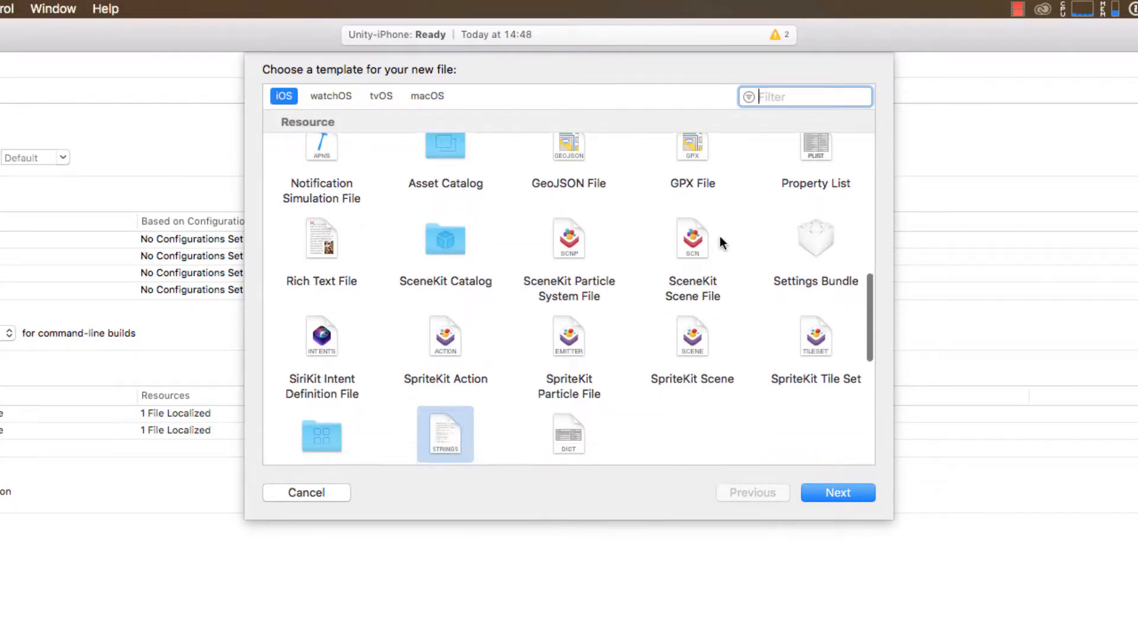
pyautogui.scroll(-3, 720, 236)
pyautogui.scroll(6, 719, 236)
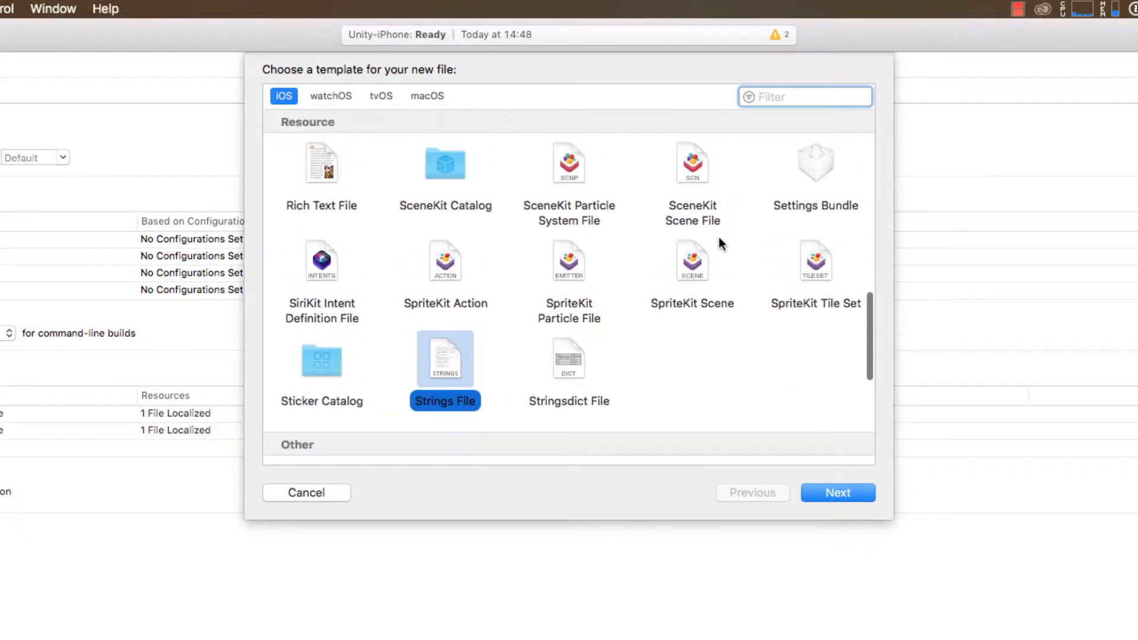
pyautogui.click(449, 390)
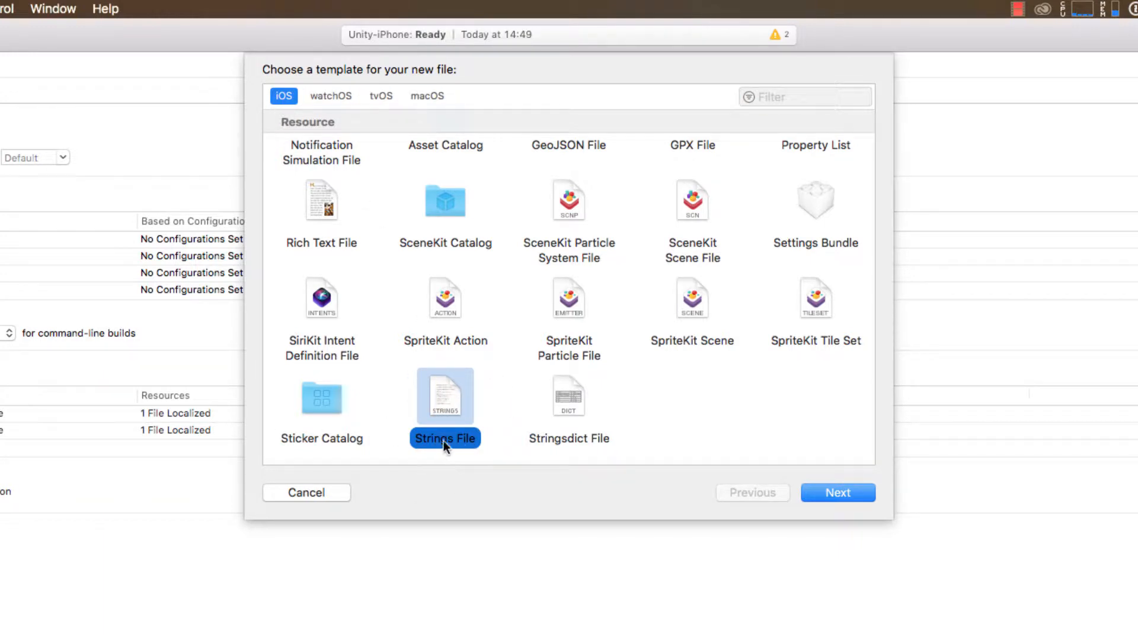
pyautogui.click(563, 408)
pyautogui.click(420, 411)
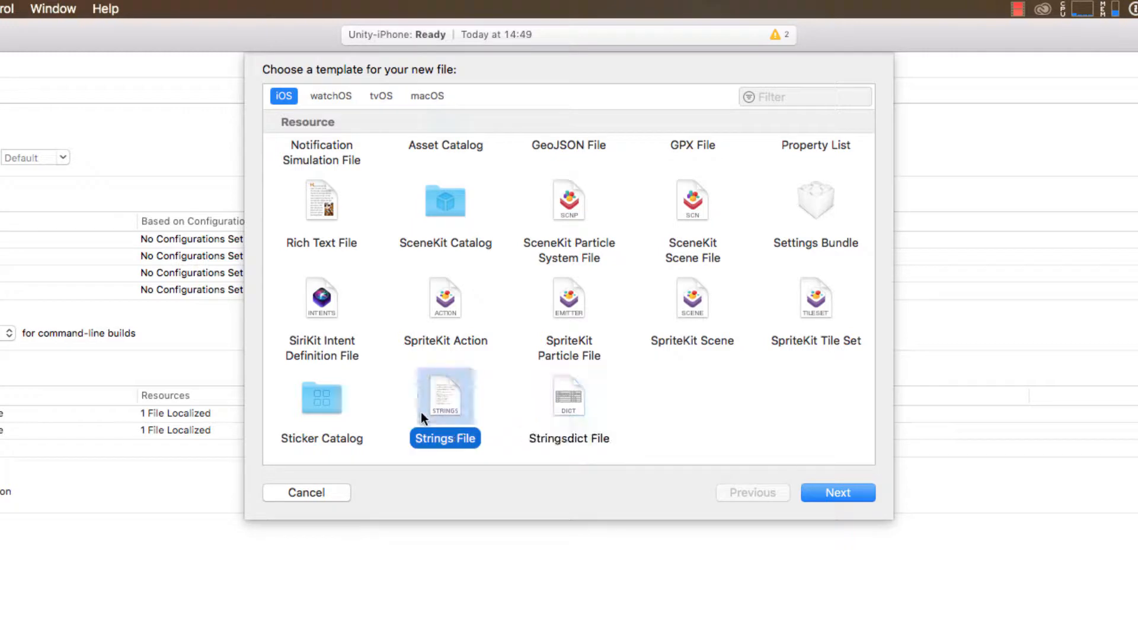
pyautogui.click(570, 416)
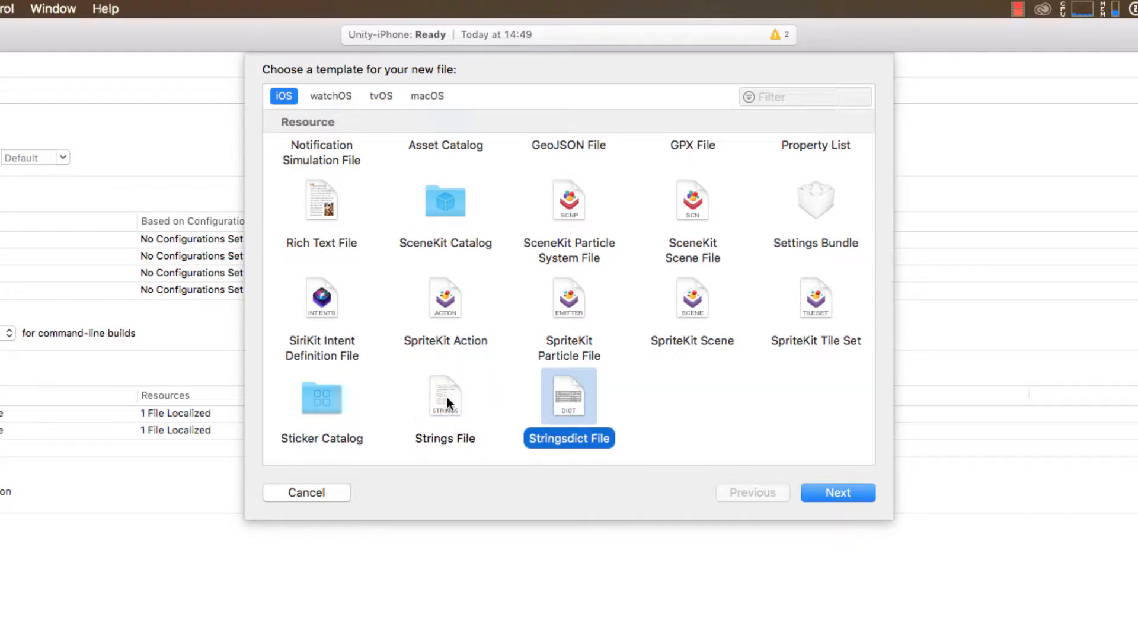
pyautogui.click(446, 398)
# Step: Create the strings file as Localizable.strings in the DemoProject folder, adding Unity-iPhone Tests to its targets
pyautogui.click(861, 495)
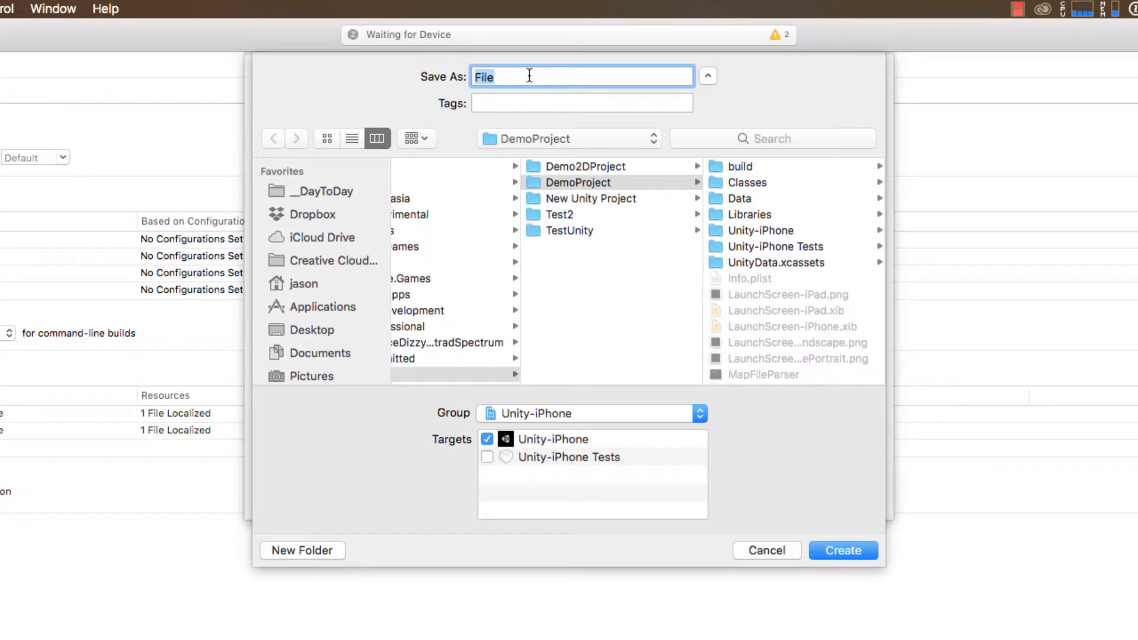
pyautogui.write('Local')
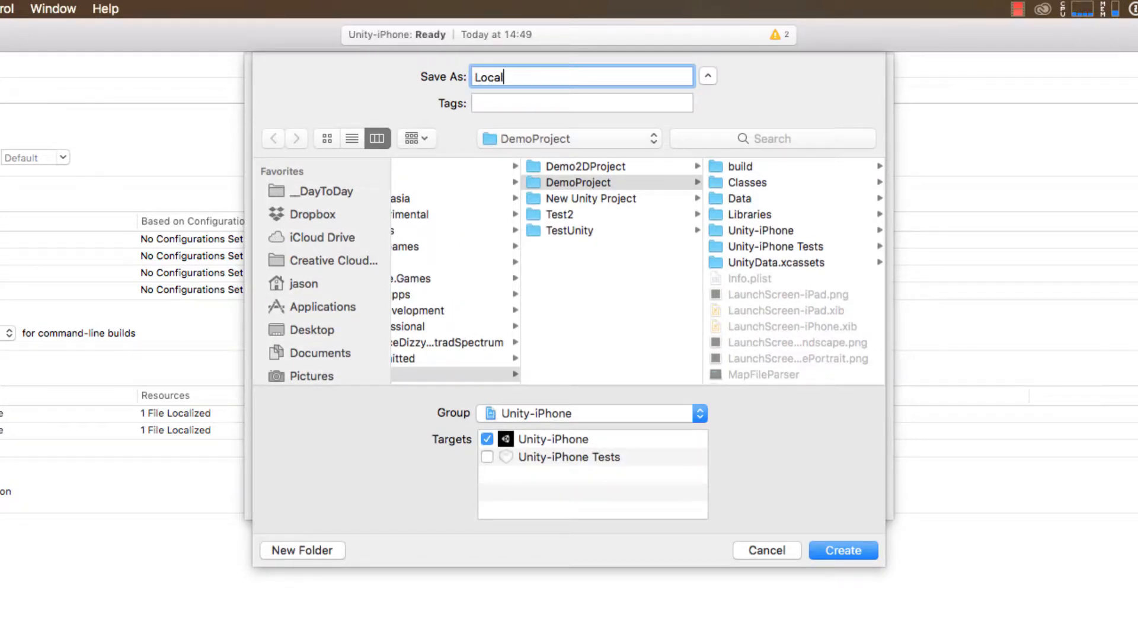
pyautogui.write('izable.strings')
pyautogui.click(513, 461)
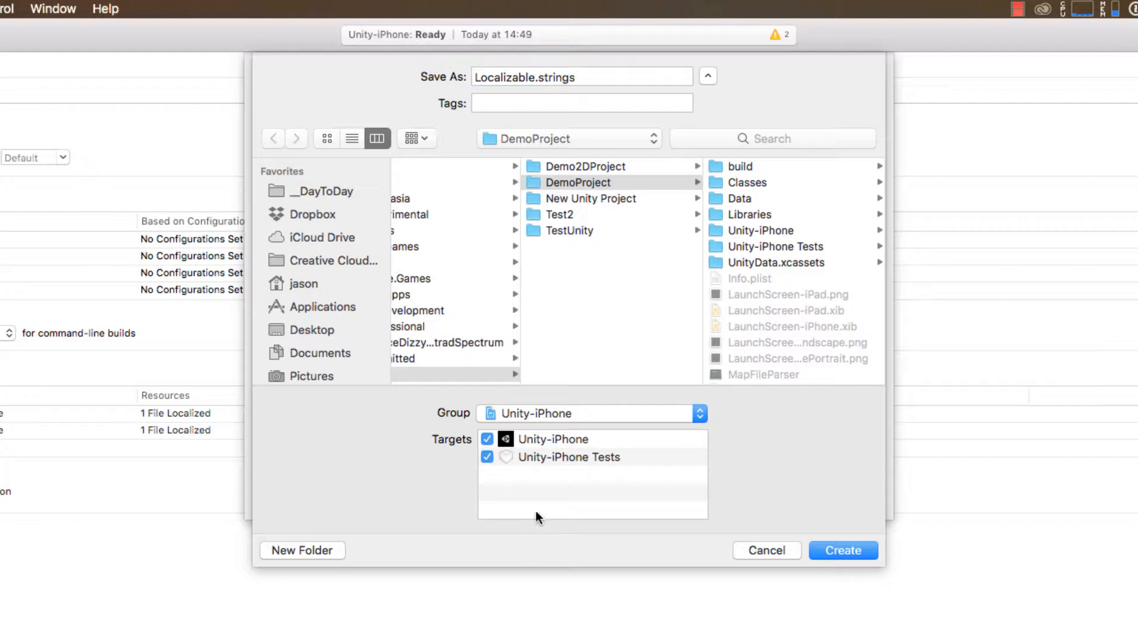
pyautogui.click(858, 556)
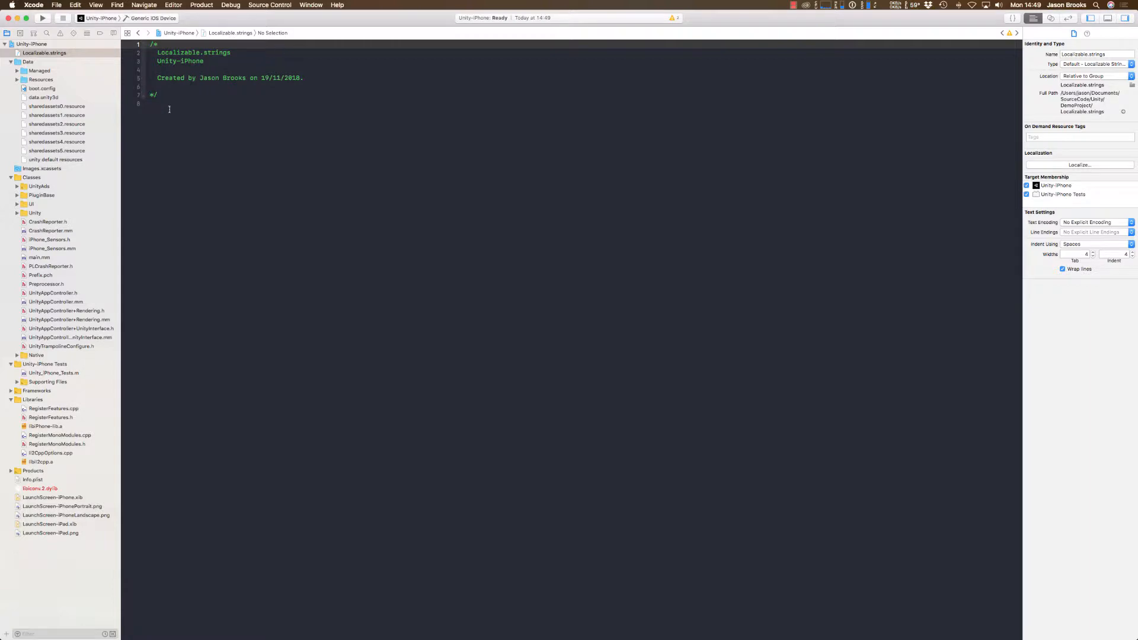
# Step: Add the entry "DUMMY" = "DUMMY"; on a new line below the header comment in Localizable.strings
pyautogui.click(199, 117)
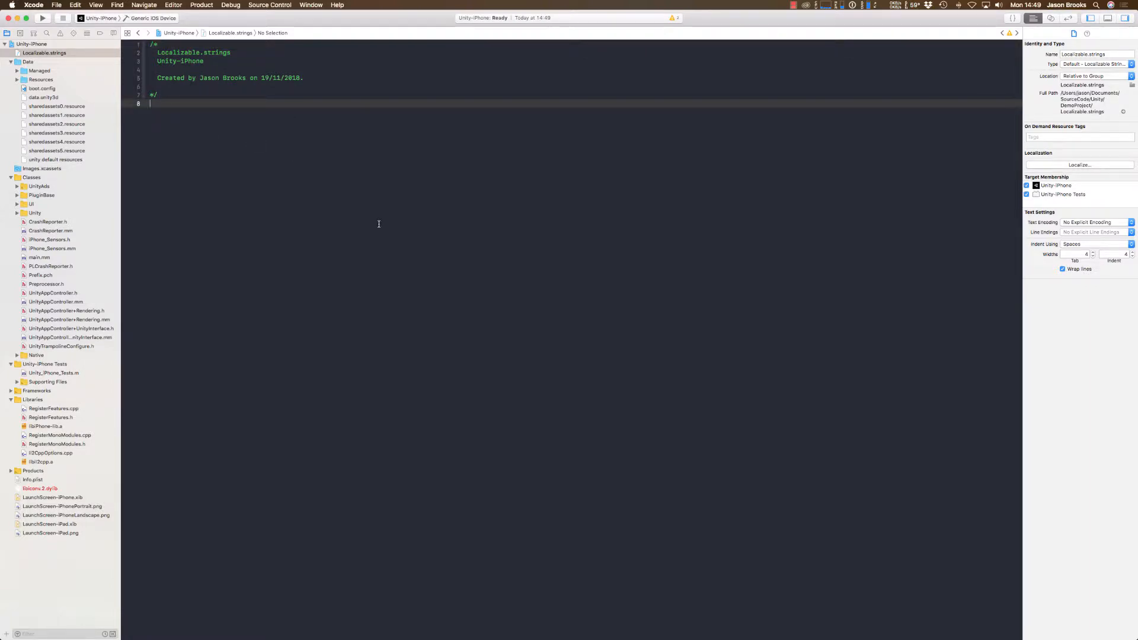
pyautogui.press('Return')
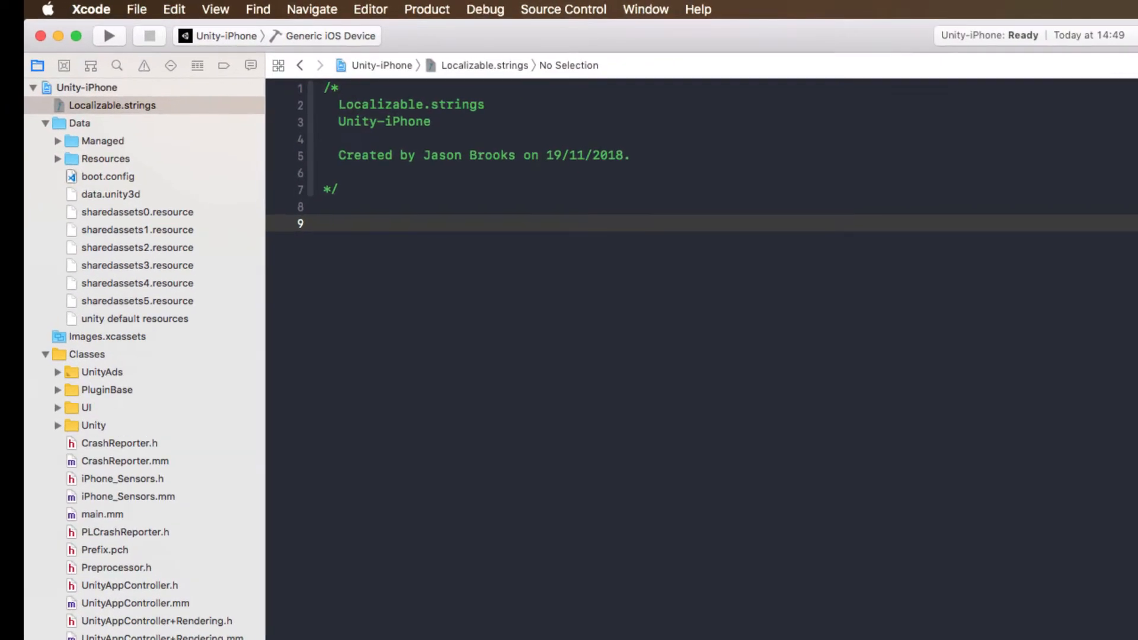
pyautogui.write('"DUMMY" = "DUMMY')
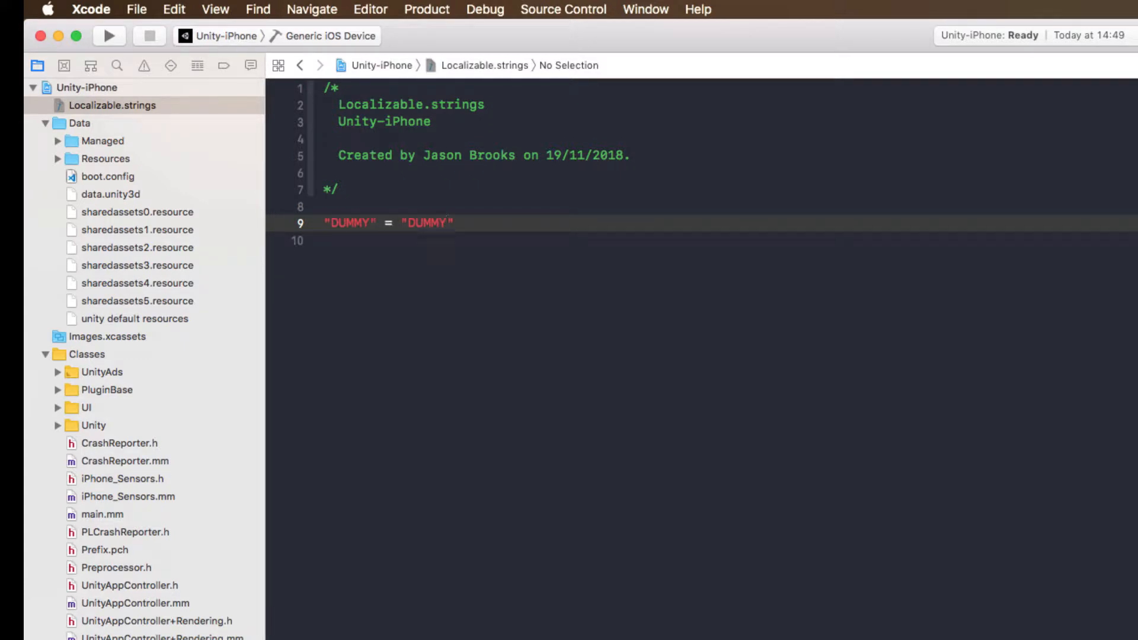
pyautogui.write('";')
# Step: Localize Localizable.strings for English, save it, and select the file in the project
pyautogui.click(1075, 167)
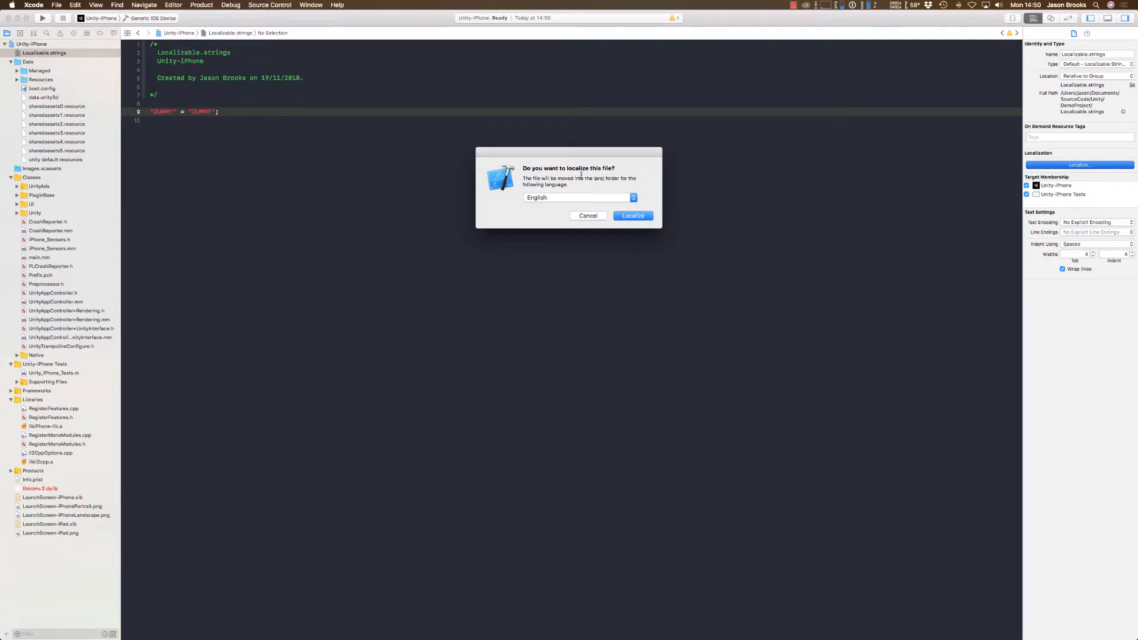
pyautogui.click(632, 216)
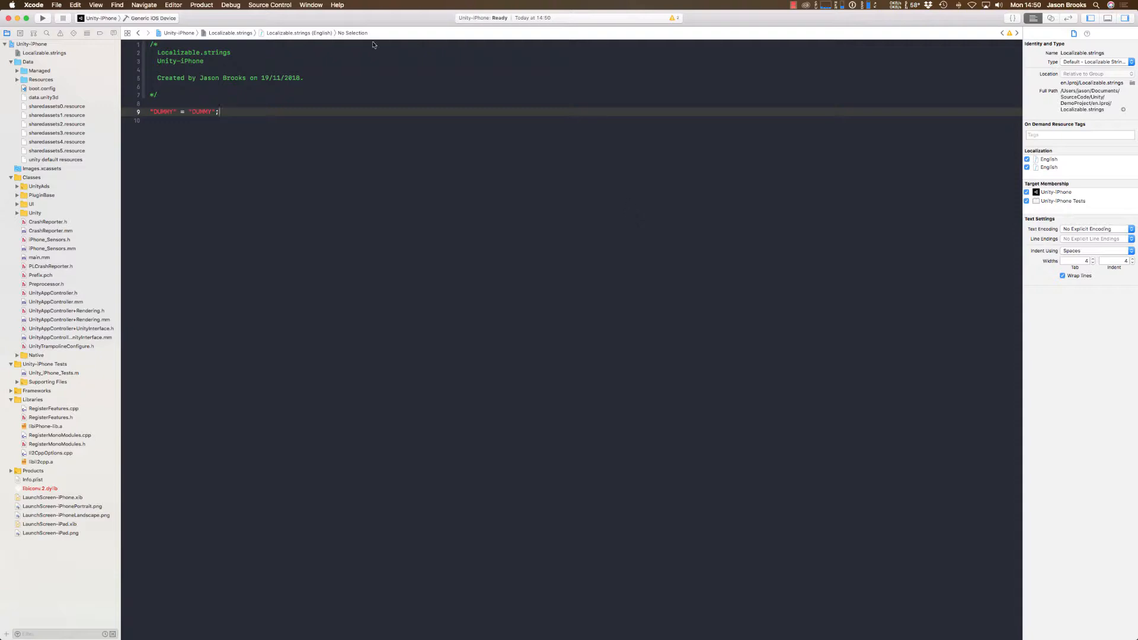
pyautogui.press('super+s')
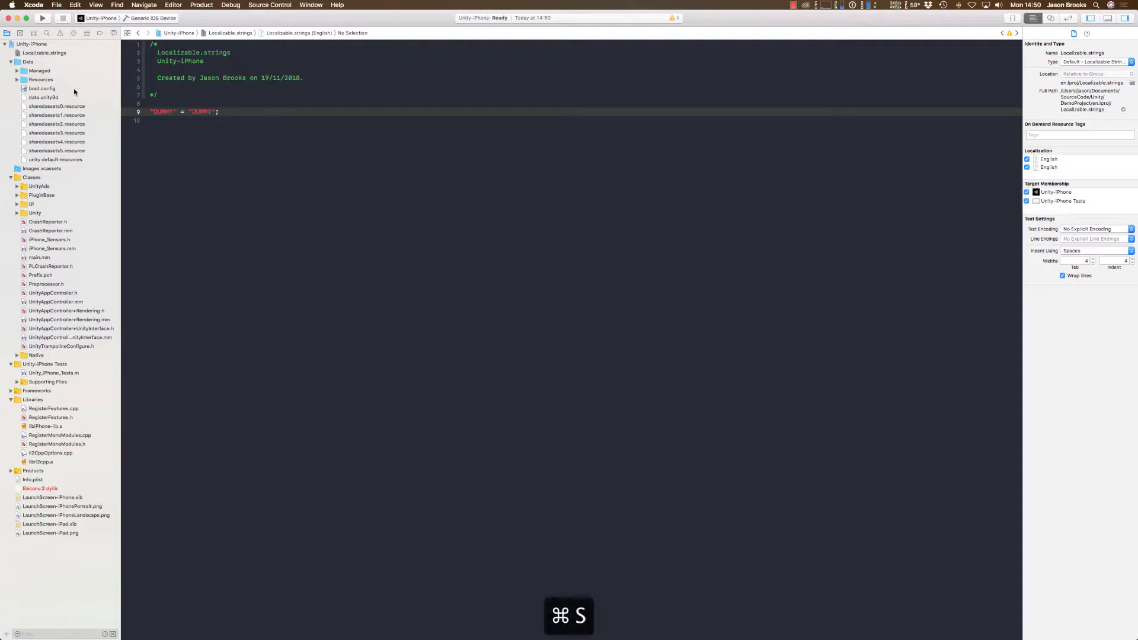
pyautogui.click(41, 54)
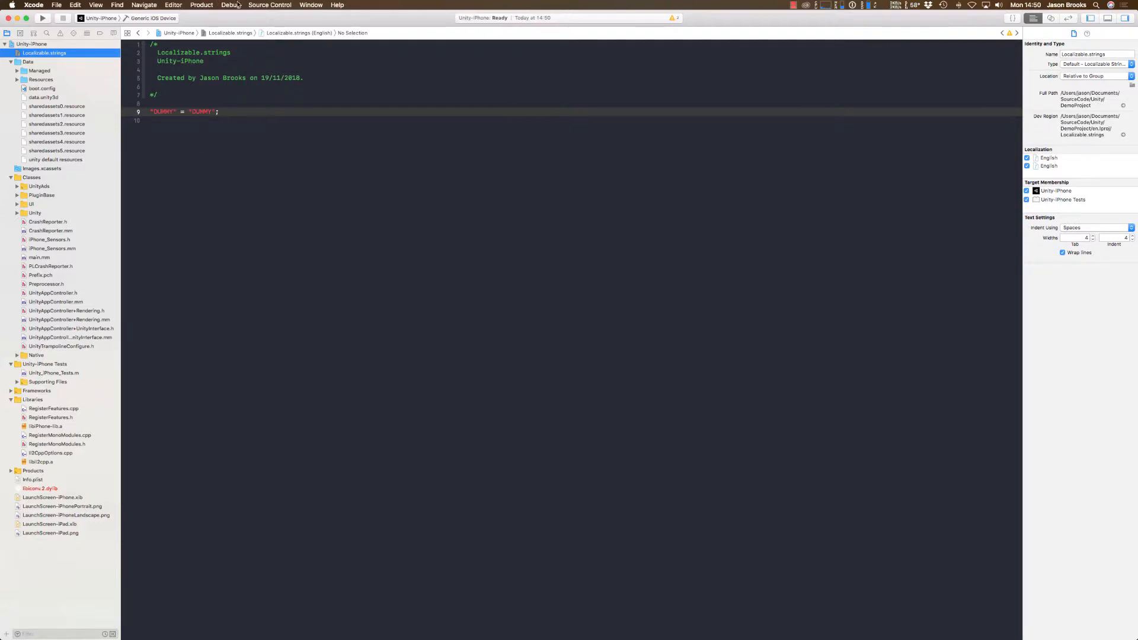
# Step: Clean the build folder and build the Unity-iPhone project
pyautogui.click(202, 4)
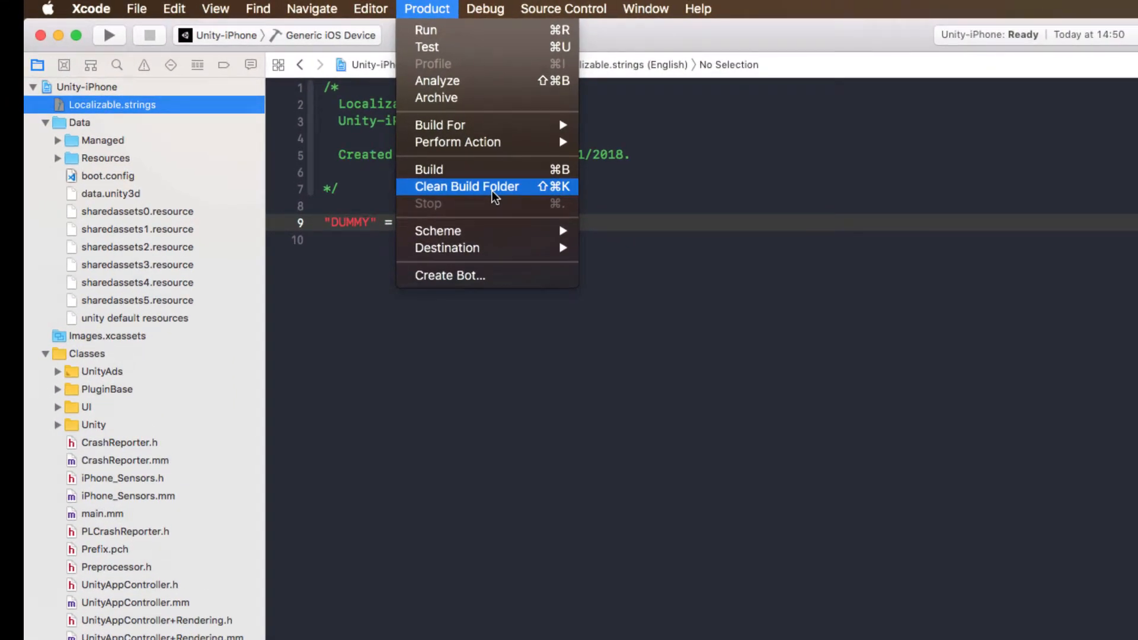
pyautogui.click(493, 188)
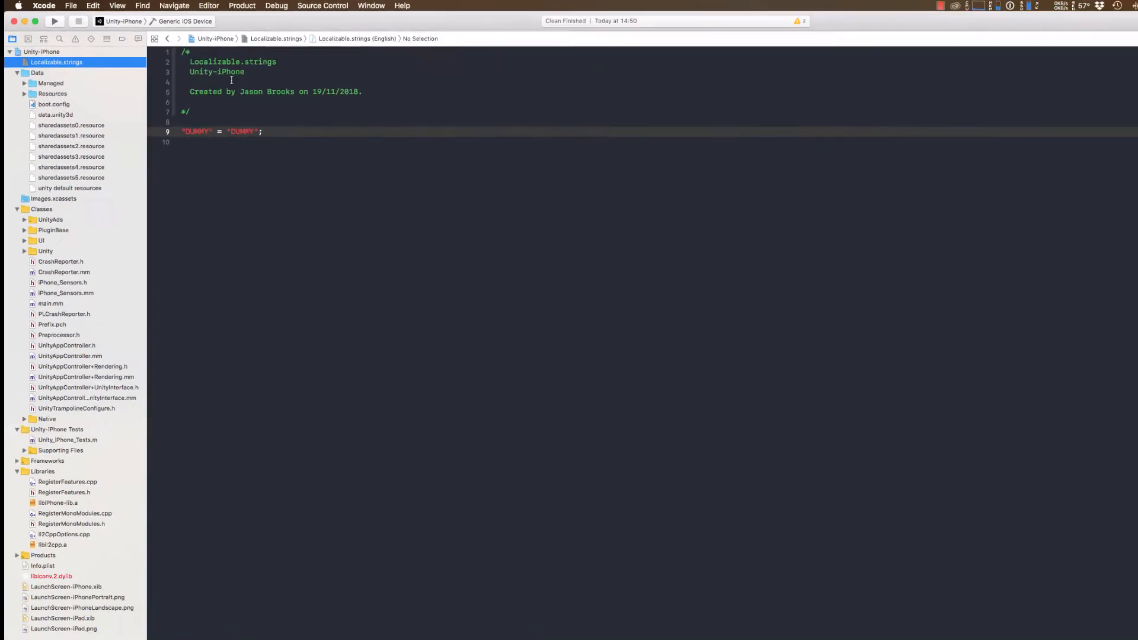
pyautogui.click(242, 5)
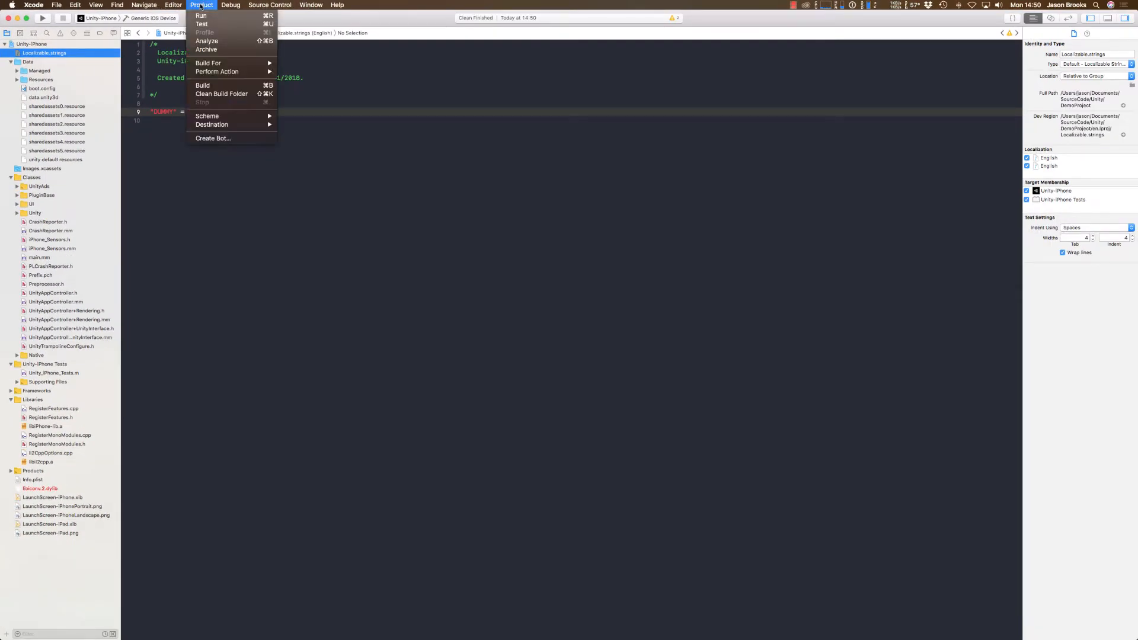
pyautogui.click(222, 86)
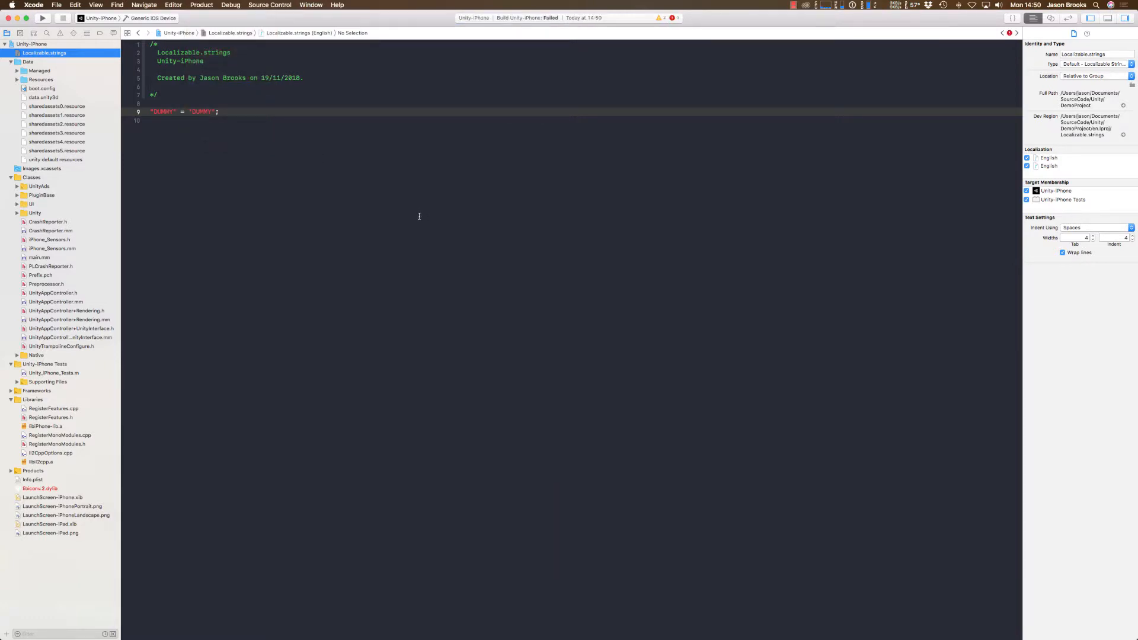
# Step: Resolve the Unity-iPhone target's signing error by selecting the developer's own team, and rebuild the project
pyautogui.click(672, 20)
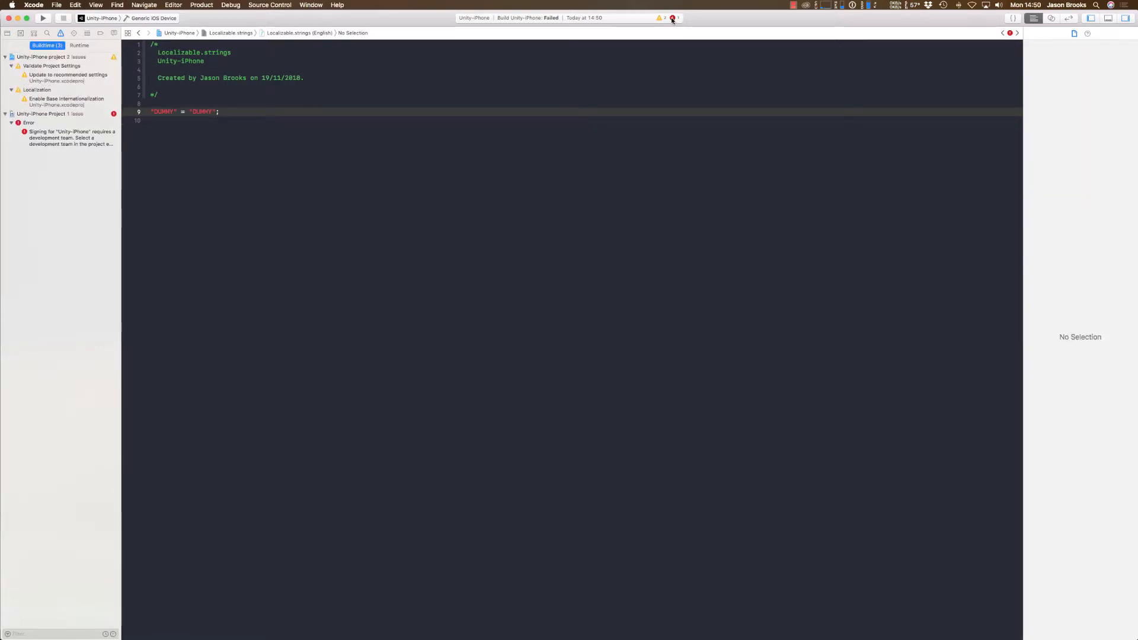
pyautogui.click(65, 141)
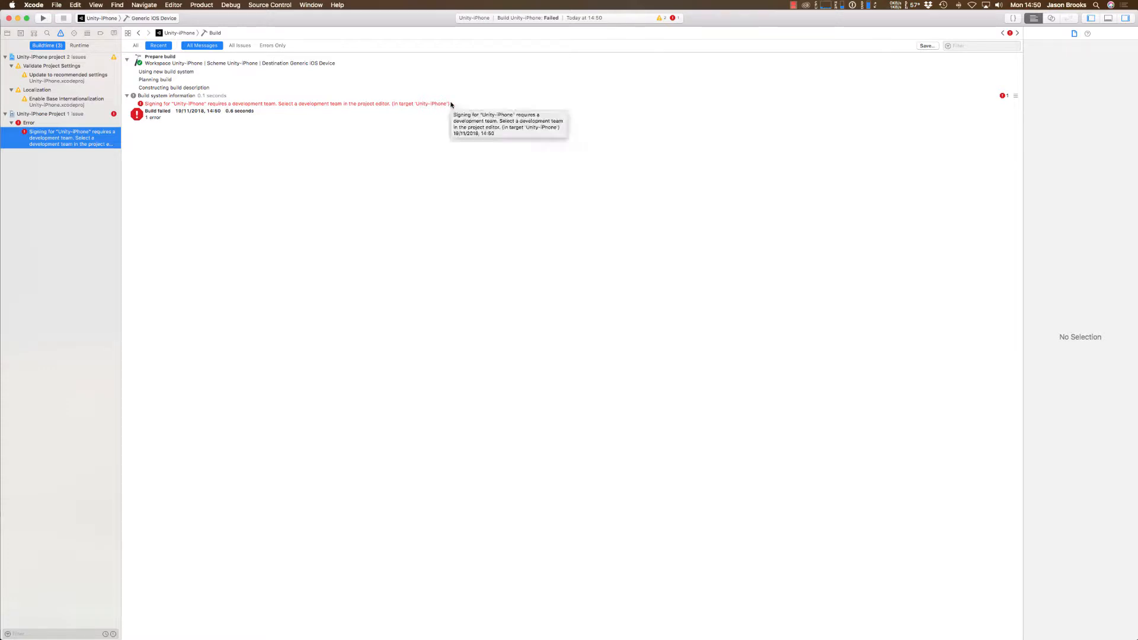
pyautogui.click(46, 57)
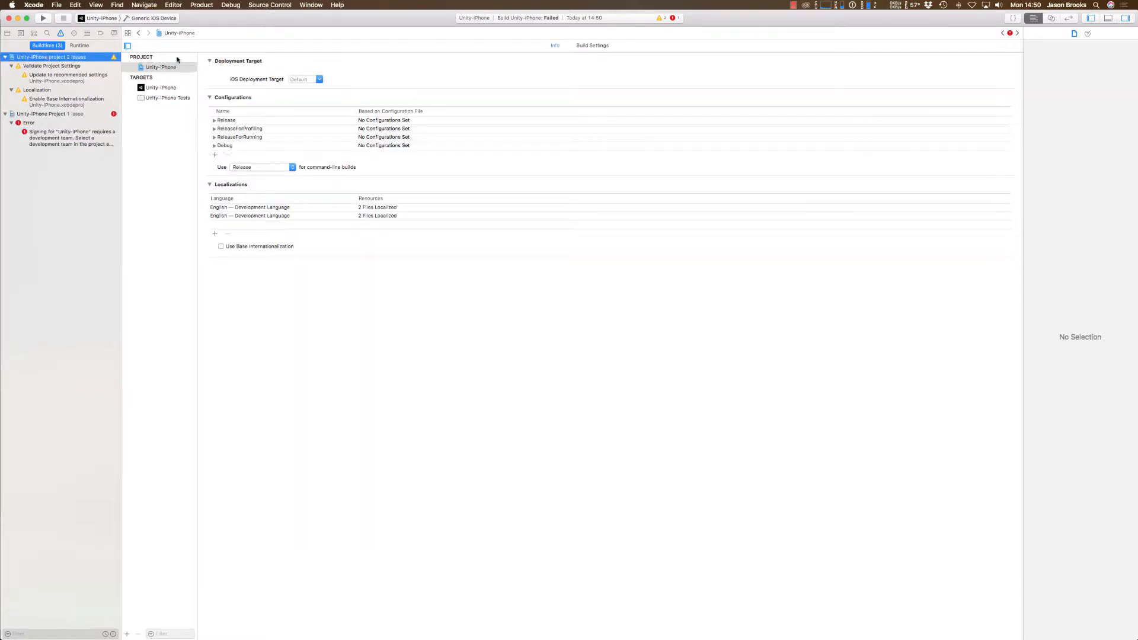
pyautogui.click(147, 69)
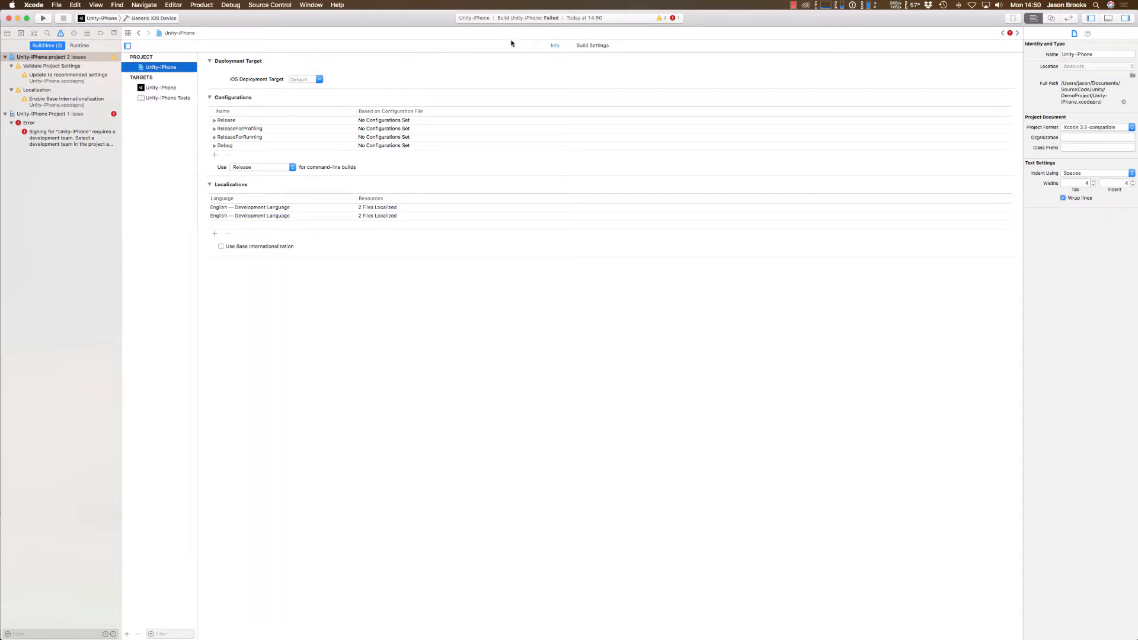
pyautogui.click(171, 89)
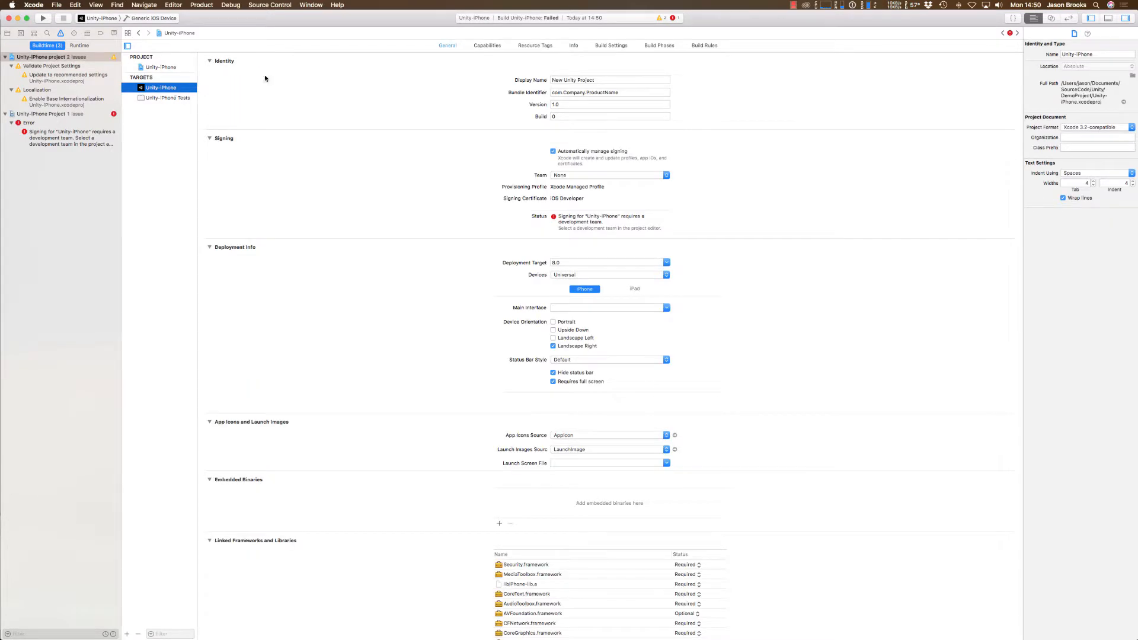
pyautogui.click(579, 176)
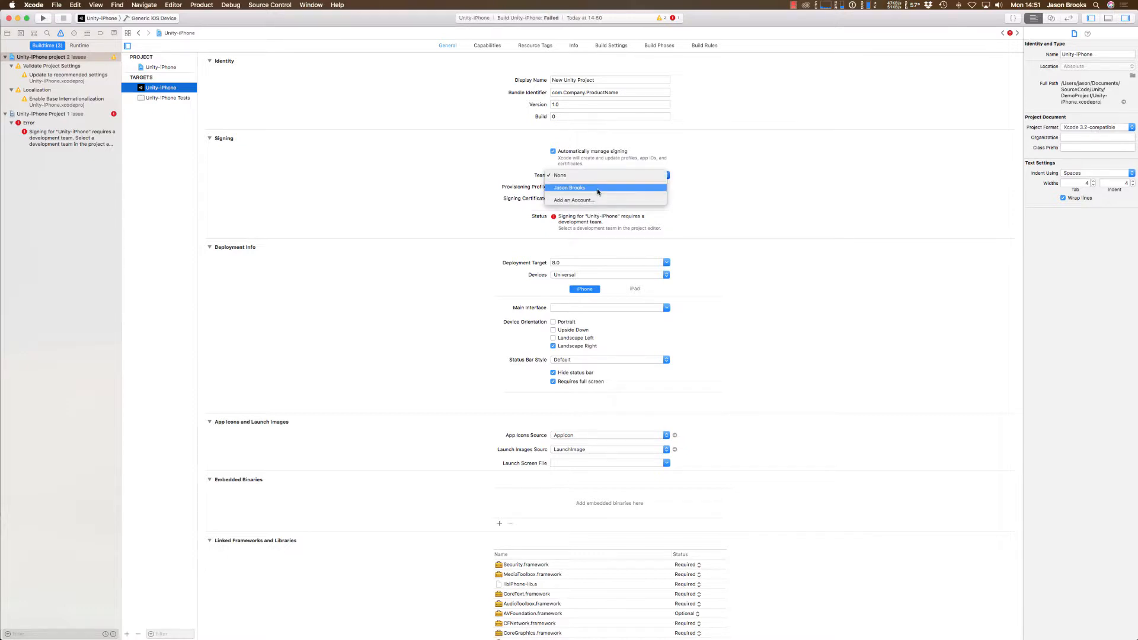
pyautogui.click(597, 189)
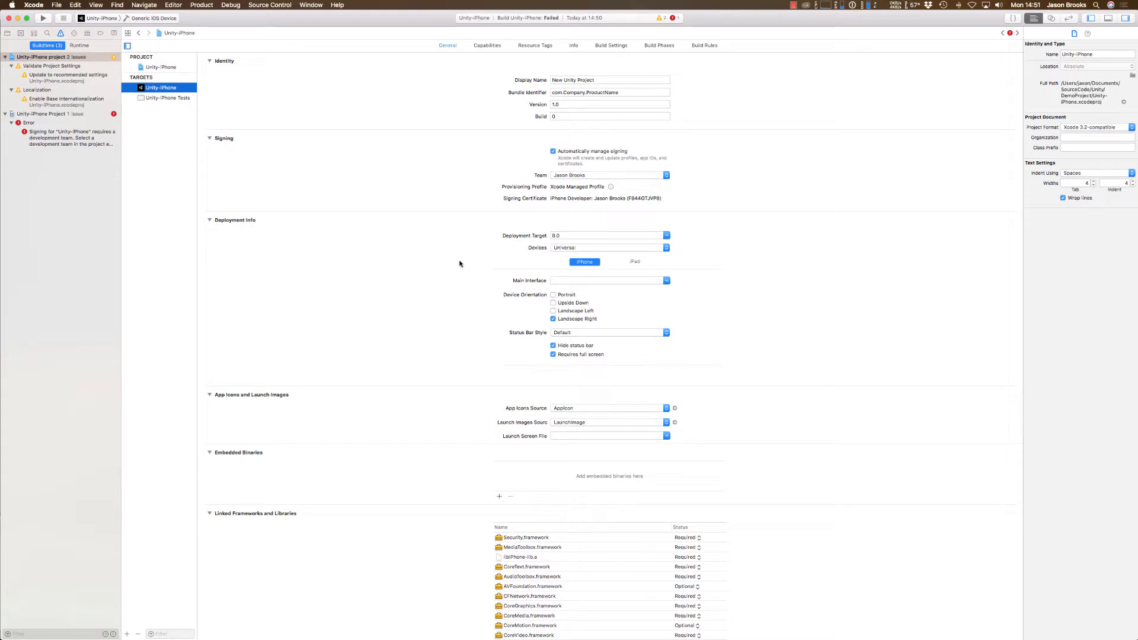
pyautogui.press('super+b')
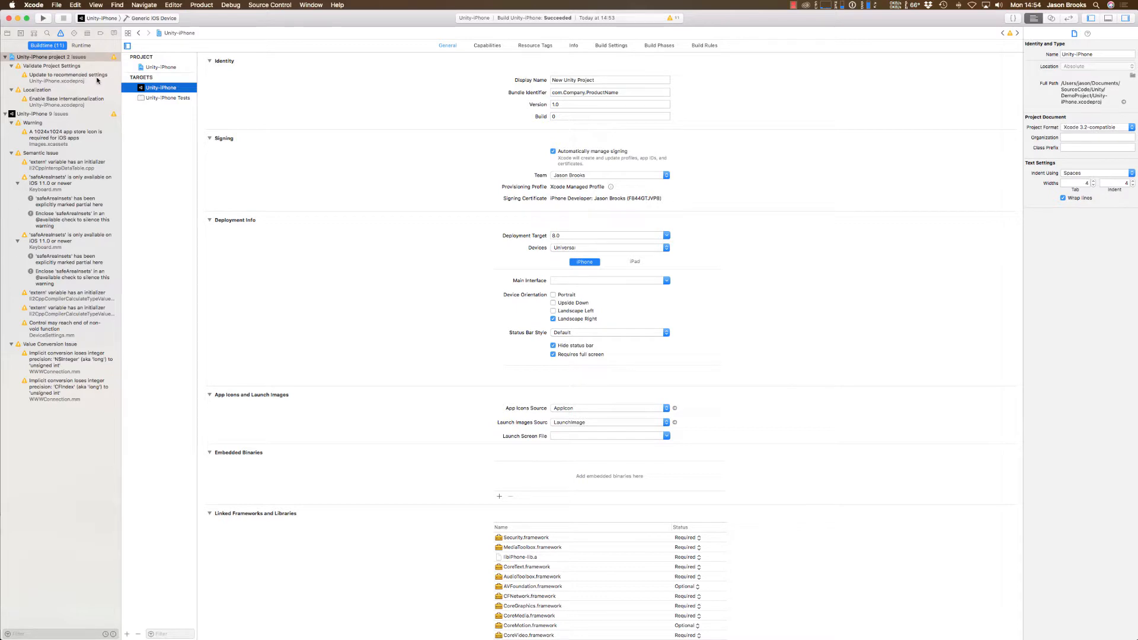
# Step: Check which version of Xcode is installed, then close the version information
pyautogui.click(26, 7)
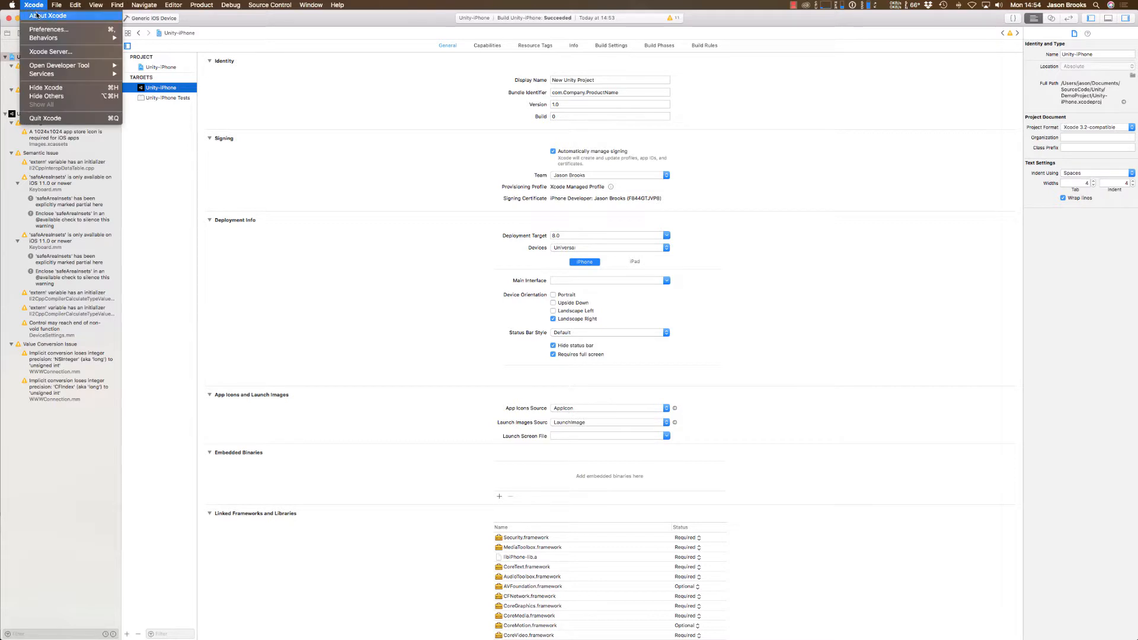
pyautogui.click(48, 16)
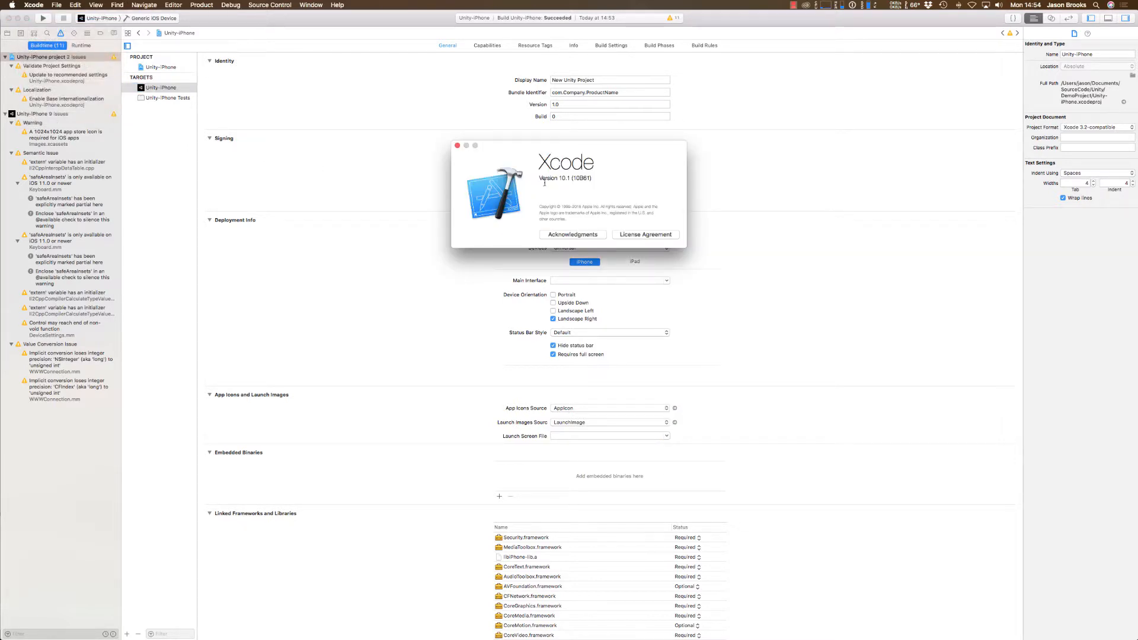
pyautogui.click(457, 145)
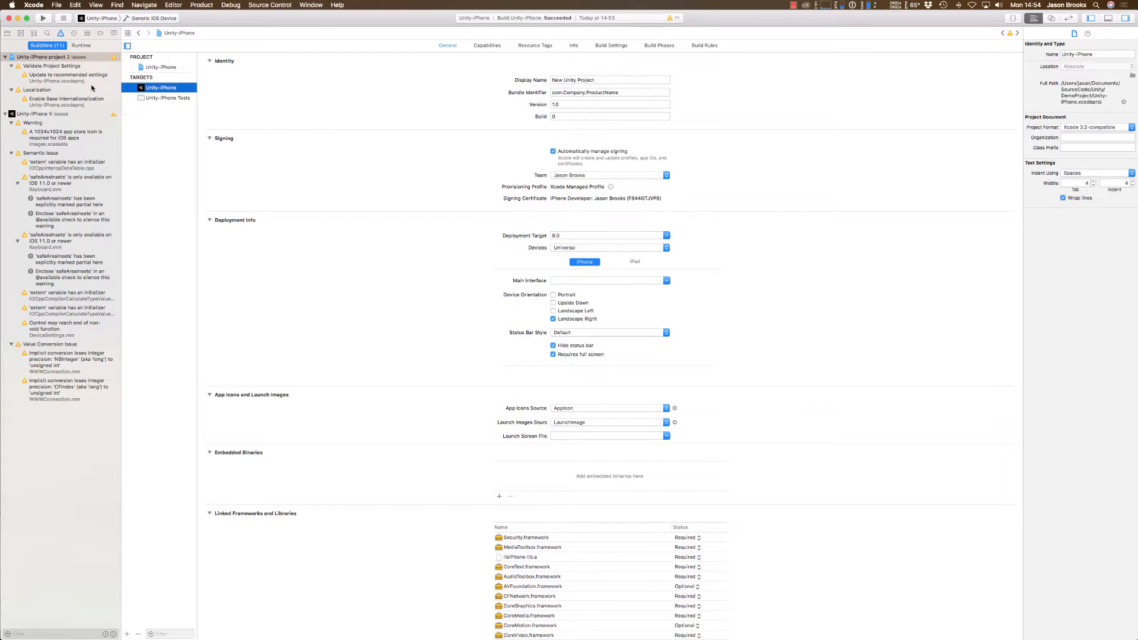
# Step: Add a French localization to the Unity-iPhone project for Localizable.strings only, excluding InfoPlist.strings, and expand the file's language versions
pyautogui.click(8, 33)
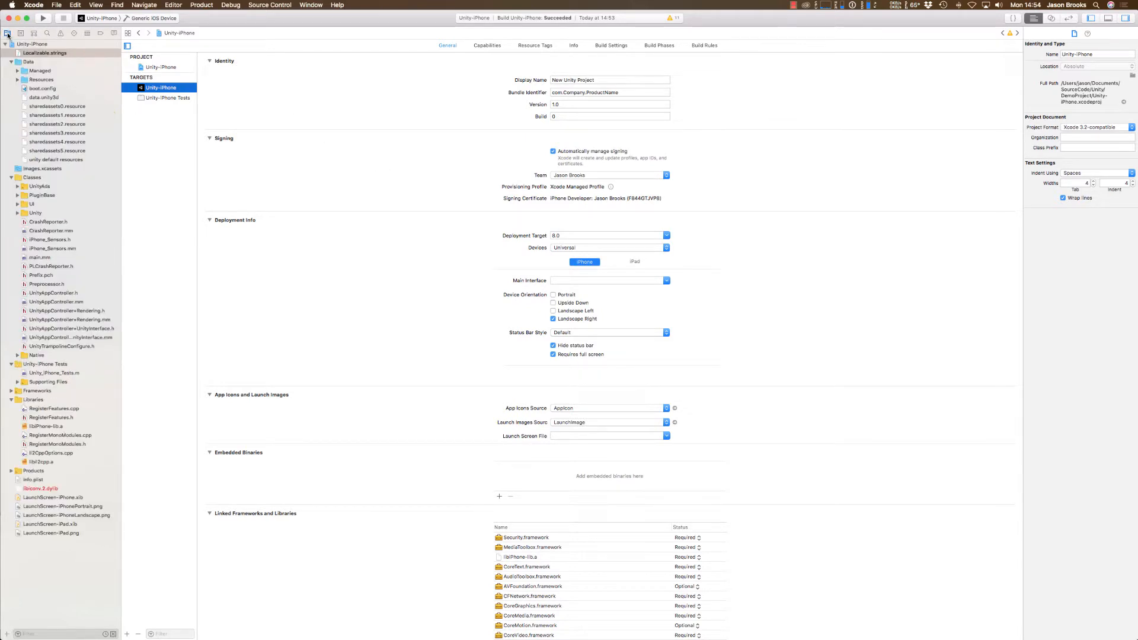
pyautogui.click(39, 54)
pyautogui.click(35, 45)
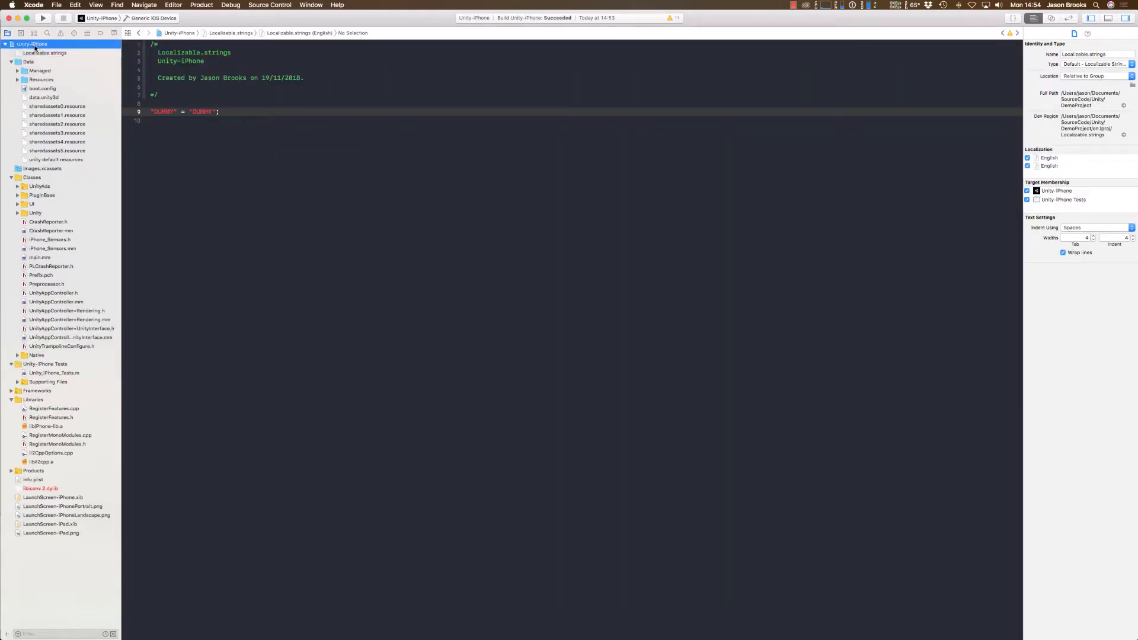
pyautogui.click(161, 67)
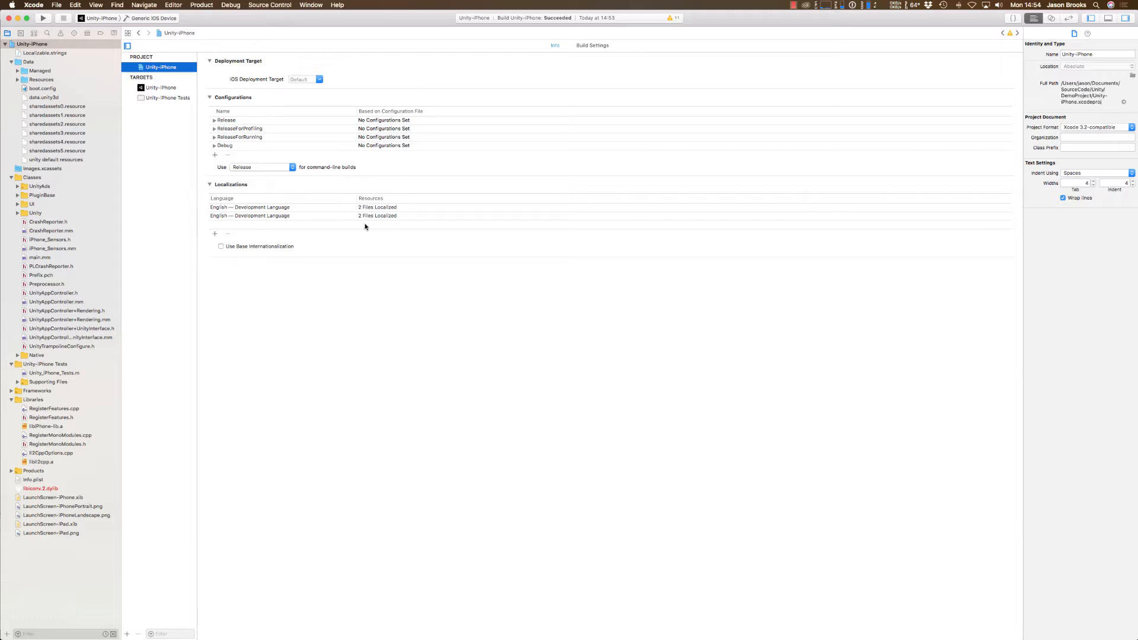
pyautogui.click(215, 234)
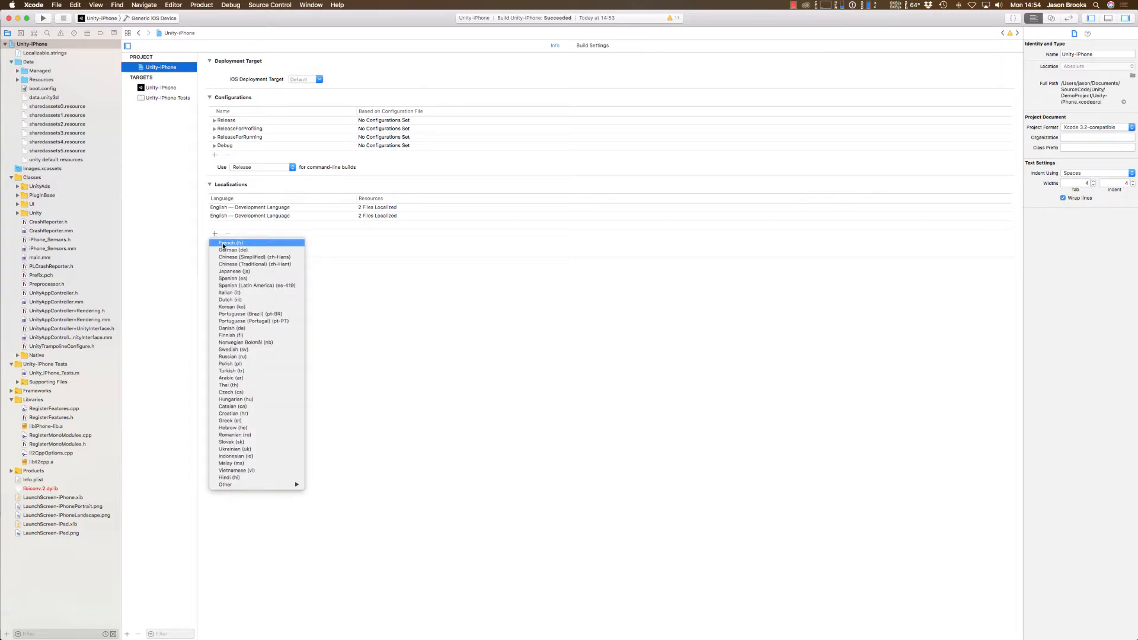
pyautogui.click(223, 243)
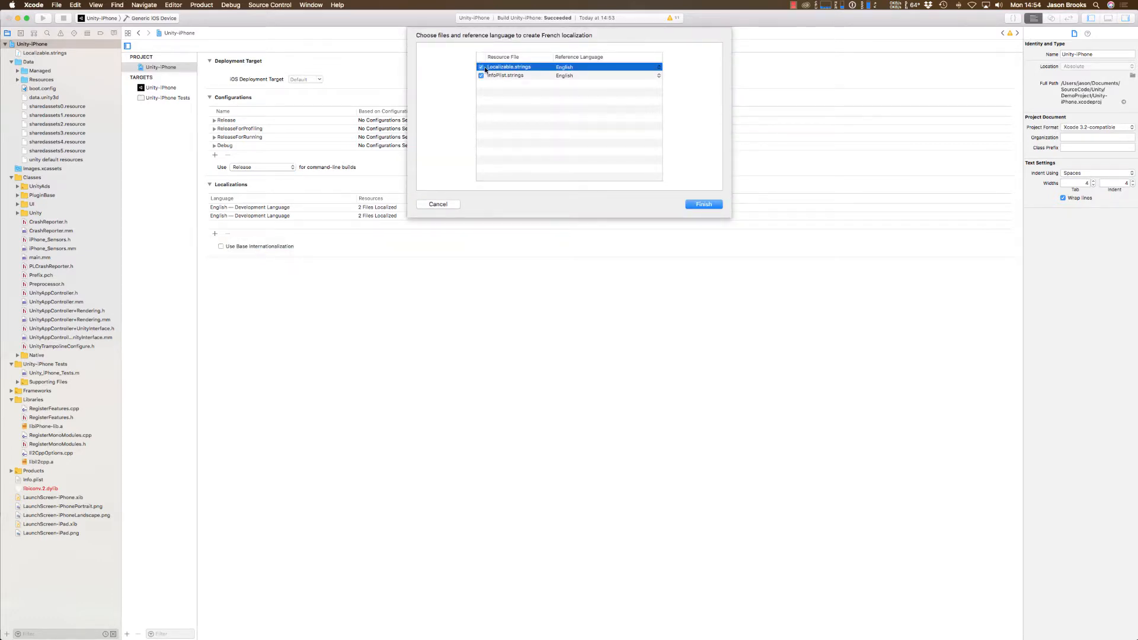
pyautogui.click(481, 75)
pyautogui.click(694, 202)
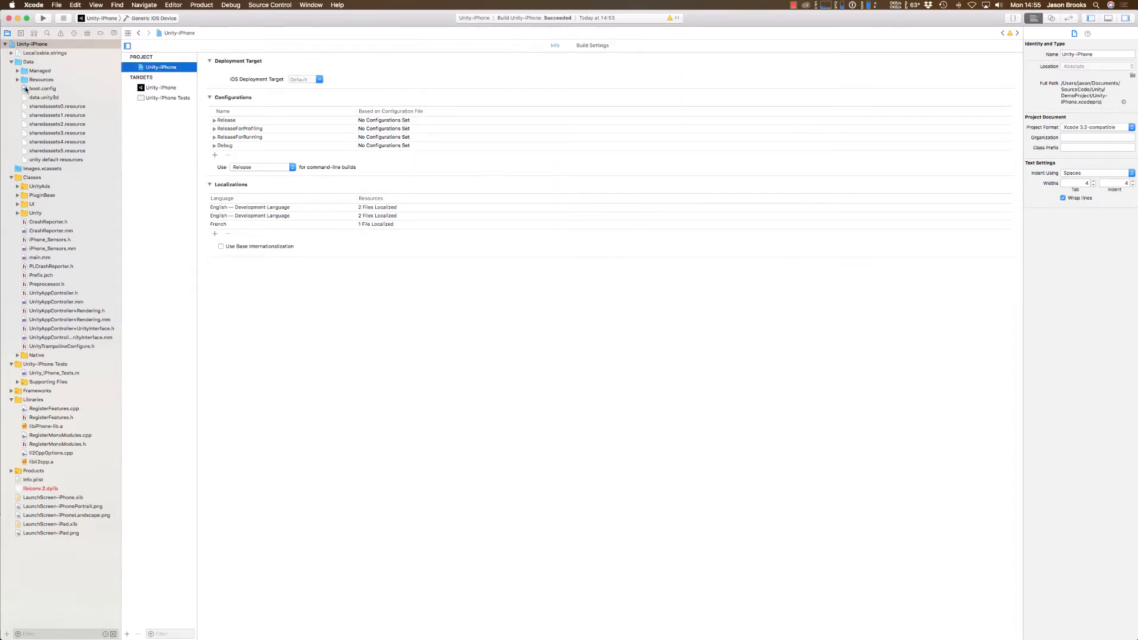
pyautogui.click(11, 53)
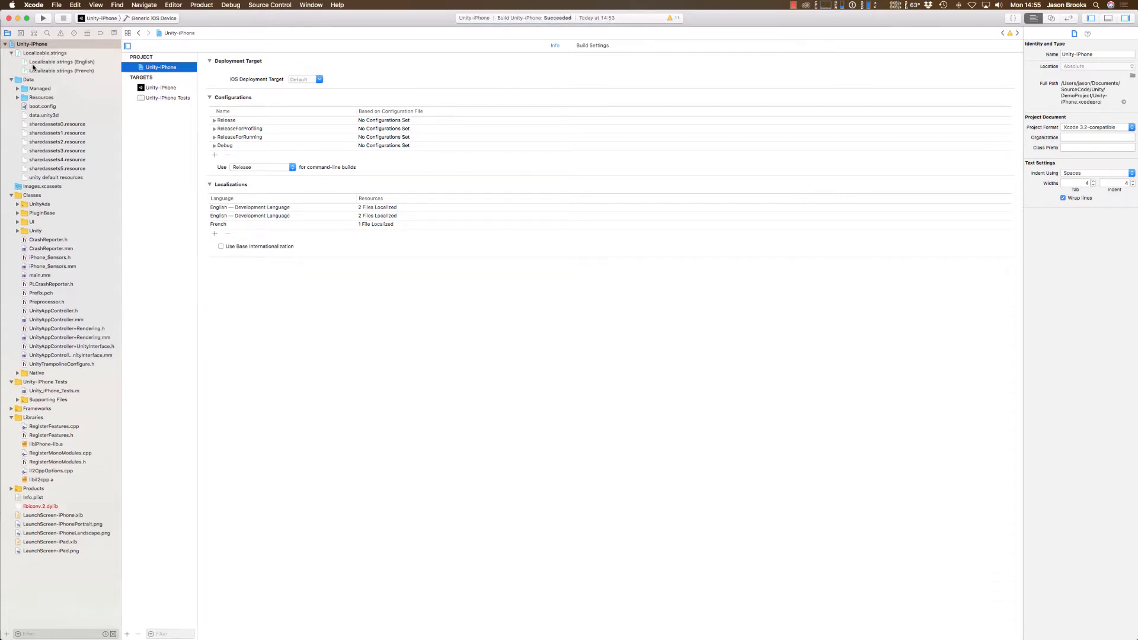
# Step: Add a German localization to the Unity-iPhone project for Localizable.strings only, excluding InfoPlist.strings
pyautogui.click(215, 234)
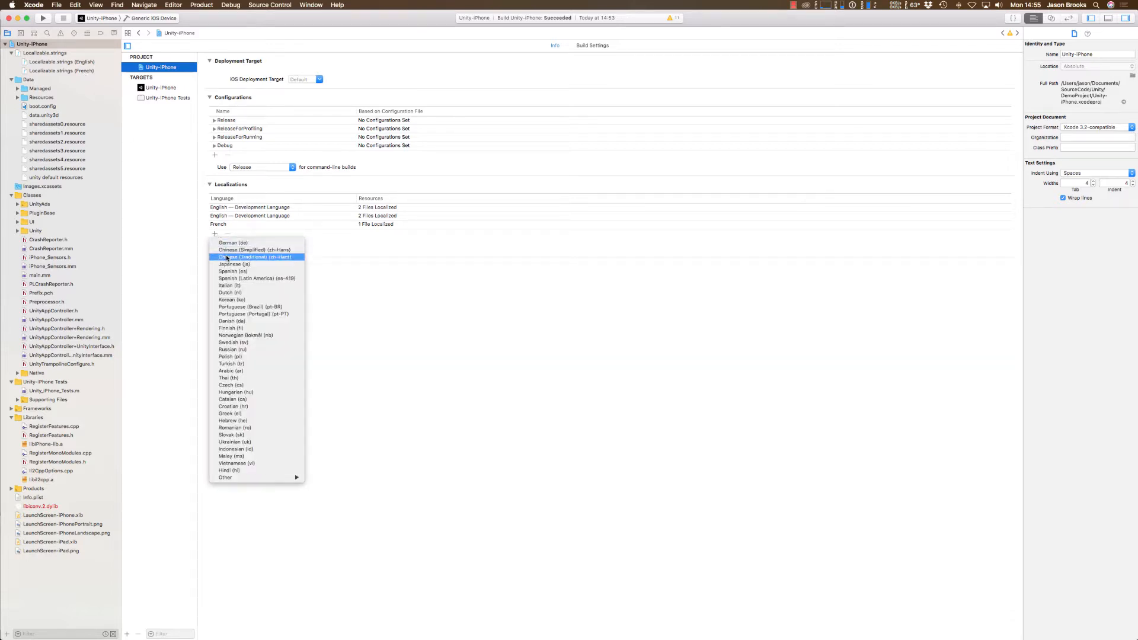
pyautogui.click(225, 243)
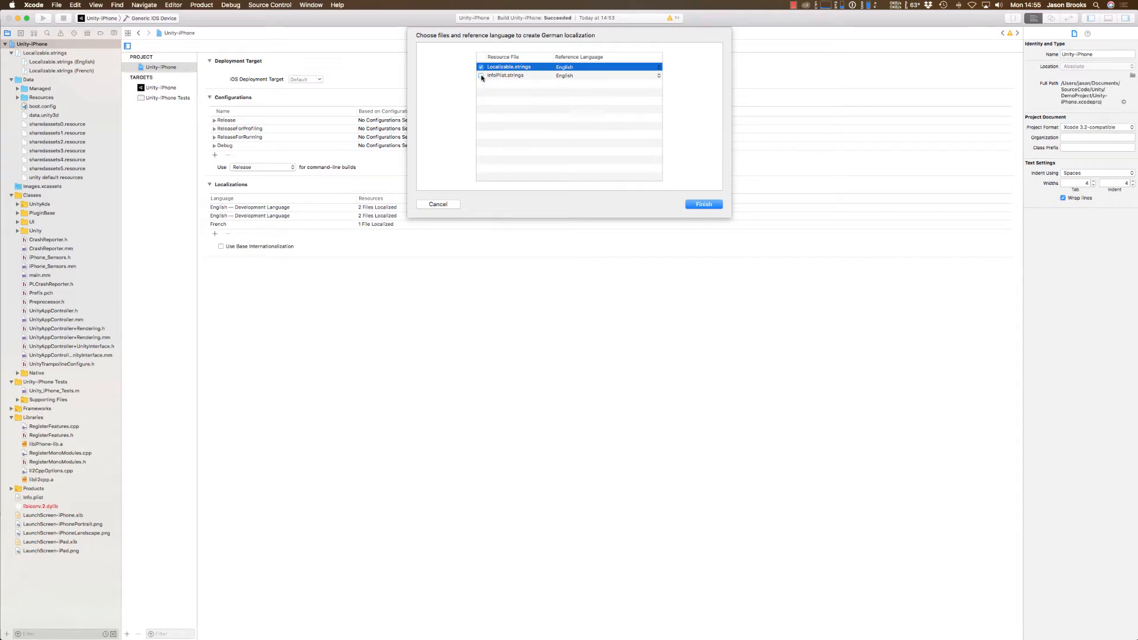
pyautogui.click(480, 75)
pyautogui.click(695, 207)
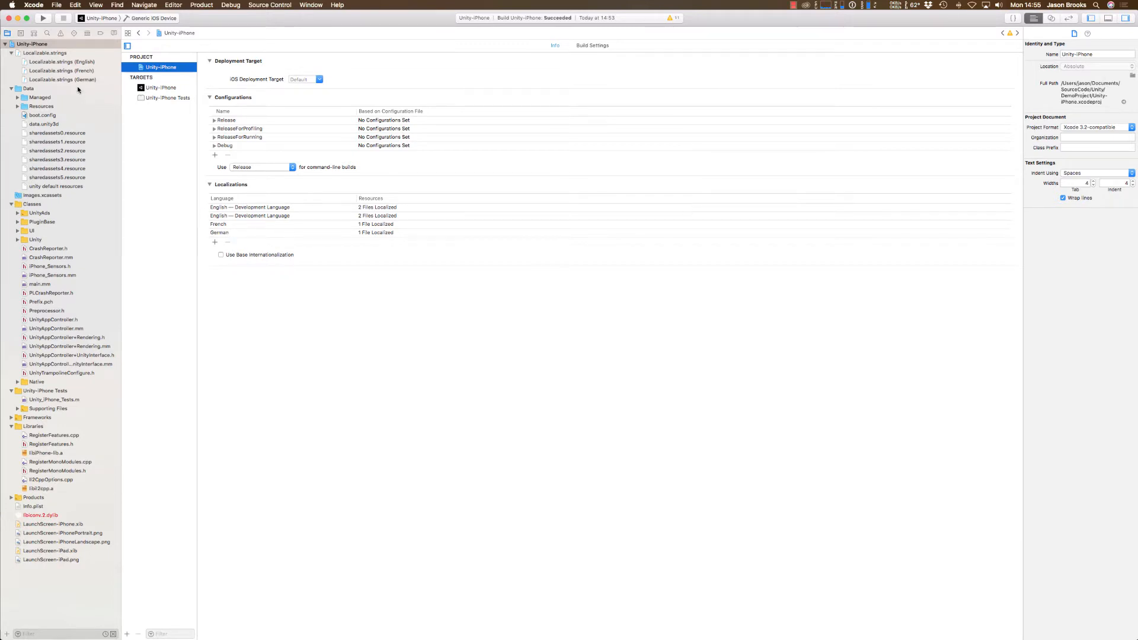
# Step: Add a Chinese (Simplified) localization to the project for Localizable.strings only, leaving out InfoPlist.strings
pyautogui.click(215, 243)
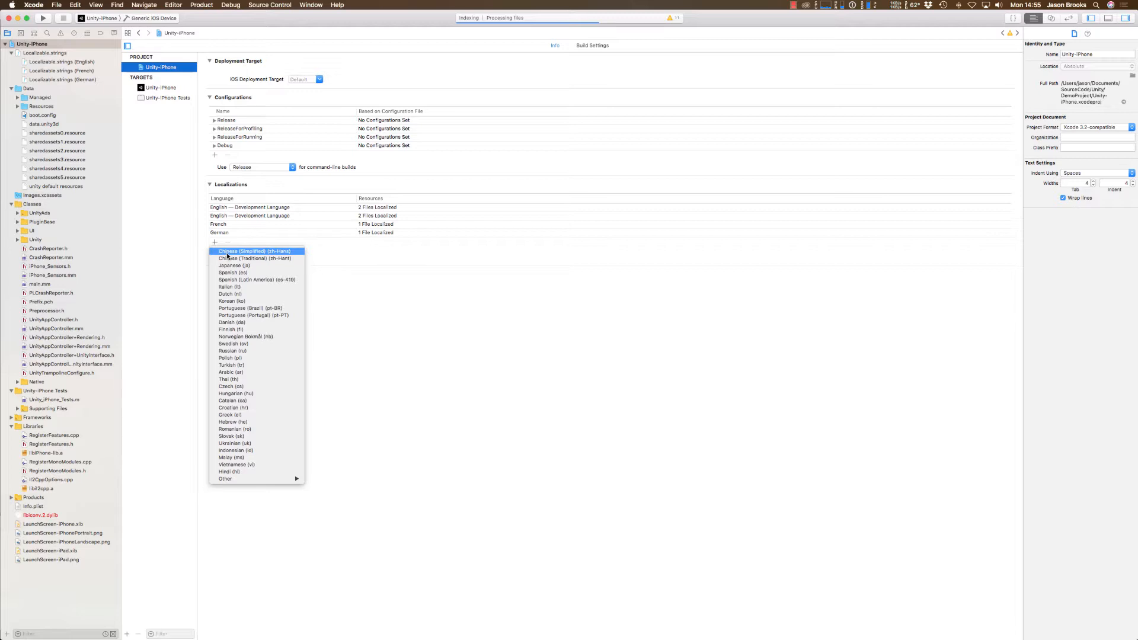
pyautogui.click(227, 252)
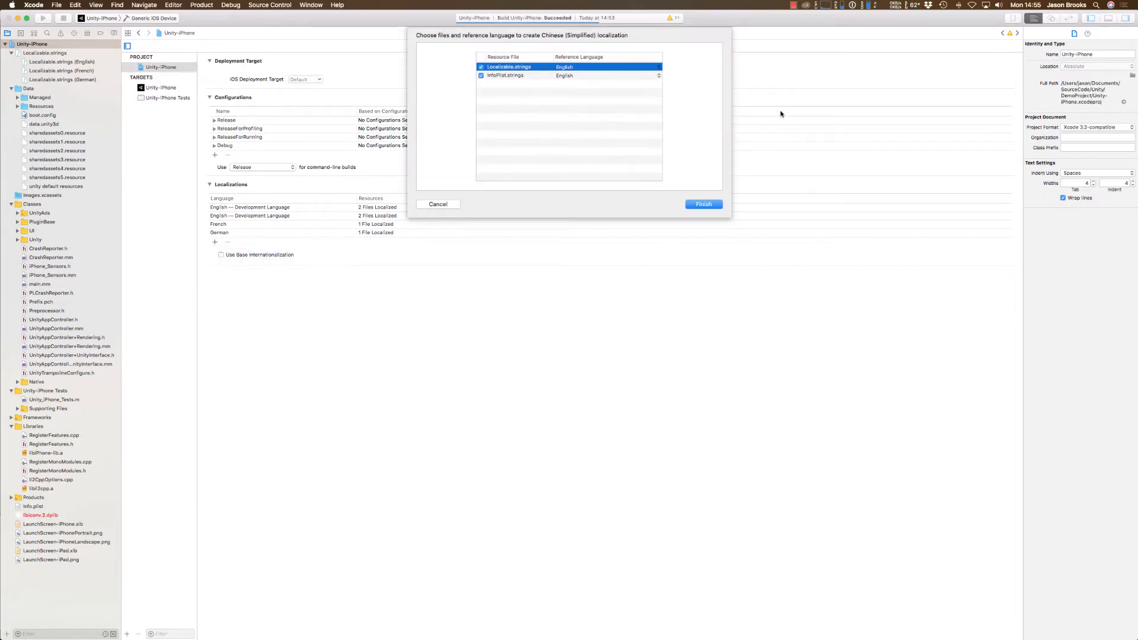
pyautogui.click(481, 76)
pyautogui.click(704, 204)
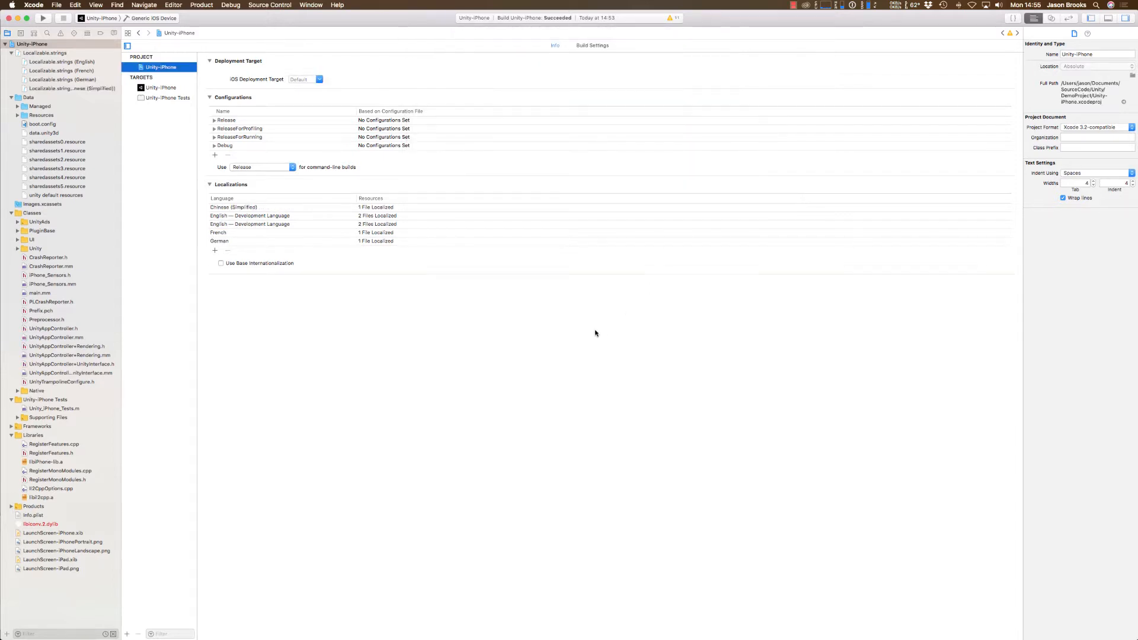
# Step: Add an Italian localization to the project for Localizable.strings only, without InfoPlist.strings
pyautogui.click(216, 251)
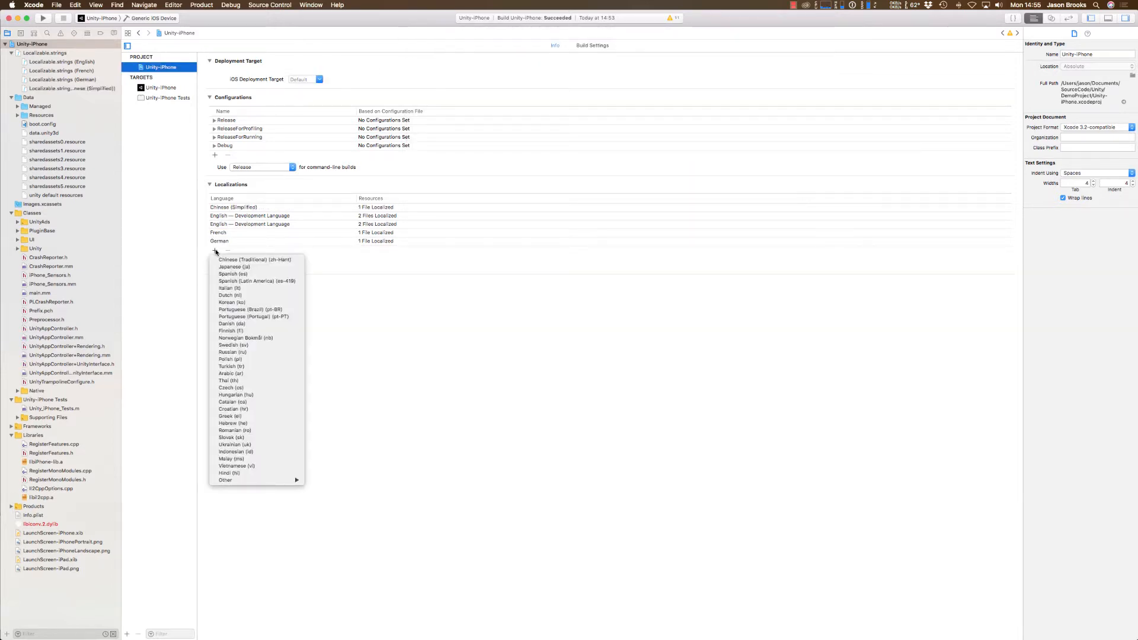
pyautogui.click(255, 288)
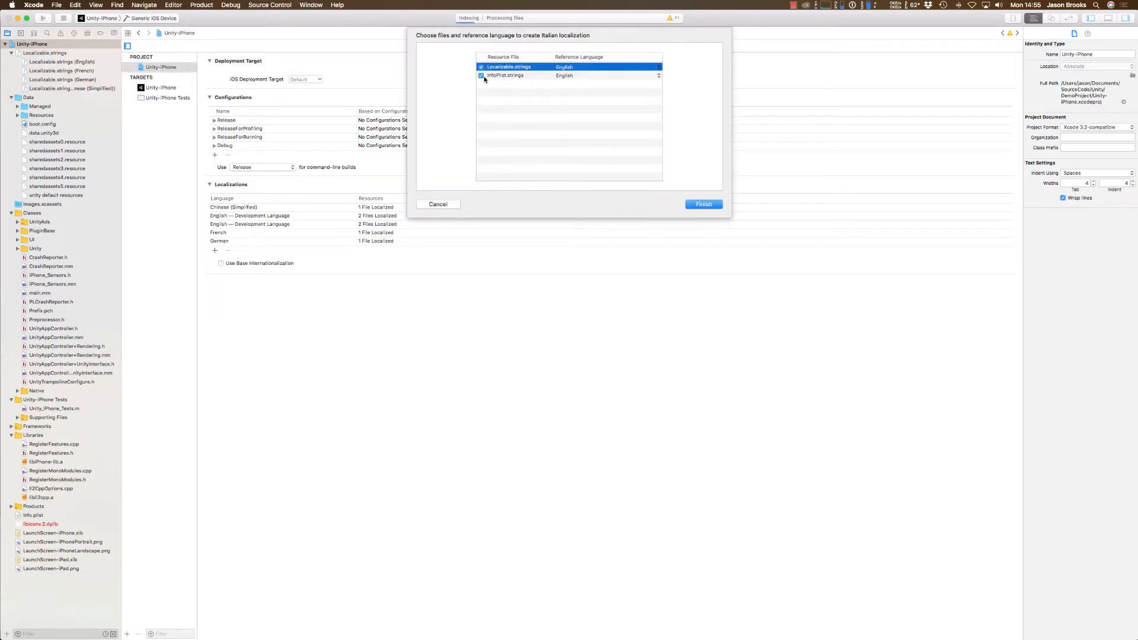
pyautogui.click(482, 76)
pyautogui.click(703, 204)
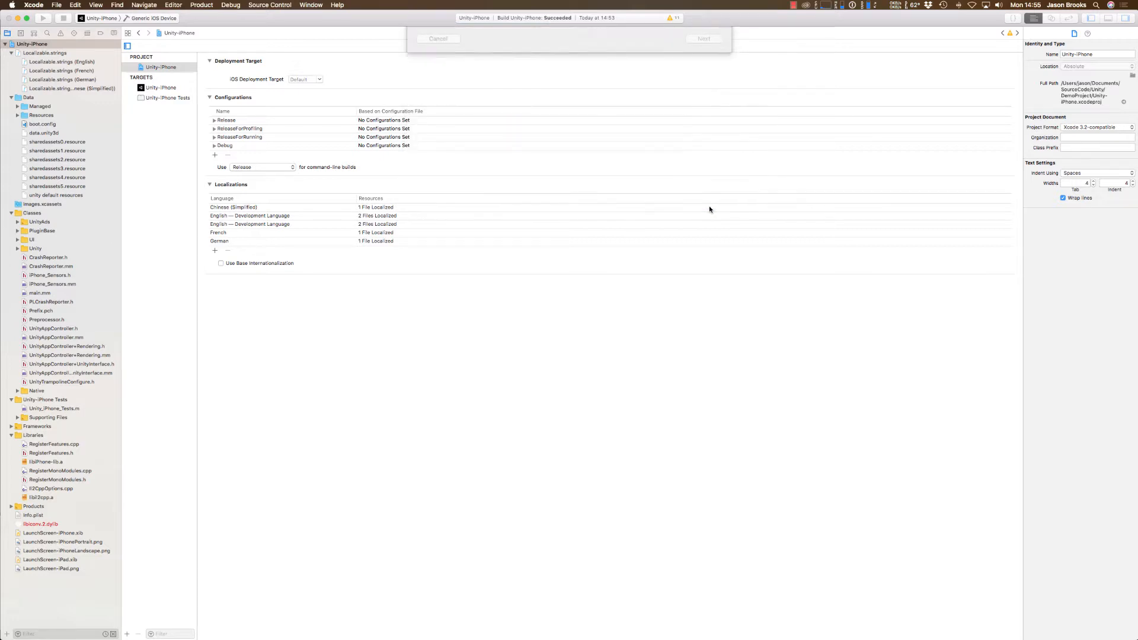
# Step: Look through the English, French, Chinese (Simplified) and Italian versions of Localizable.strings to compare their contents
pyautogui.click(66, 62)
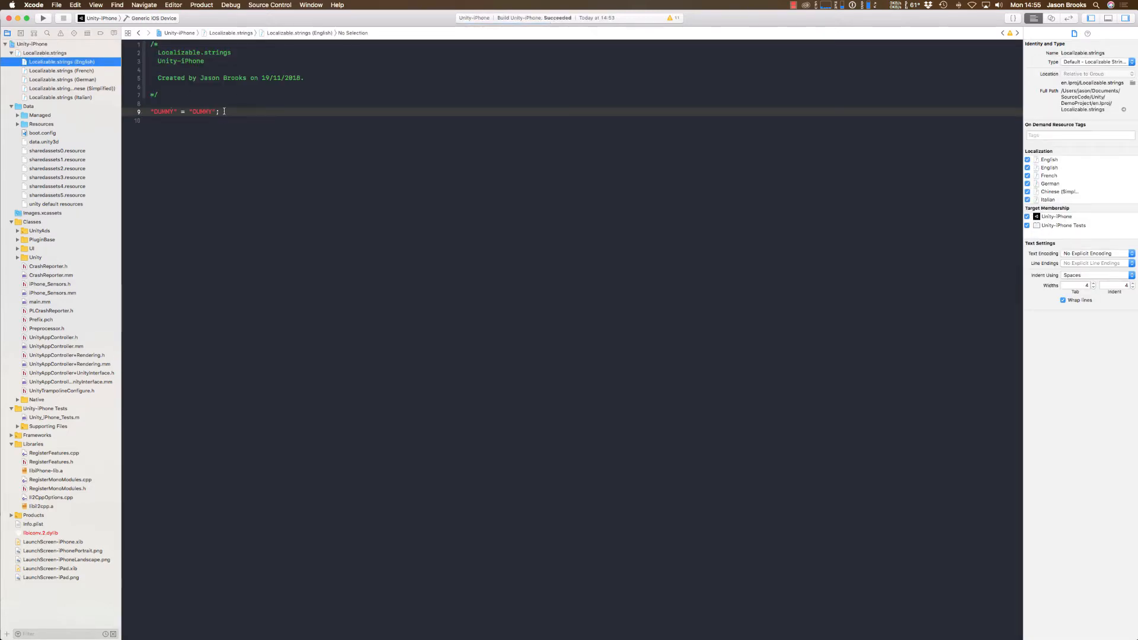
pyautogui.click(67, 72)
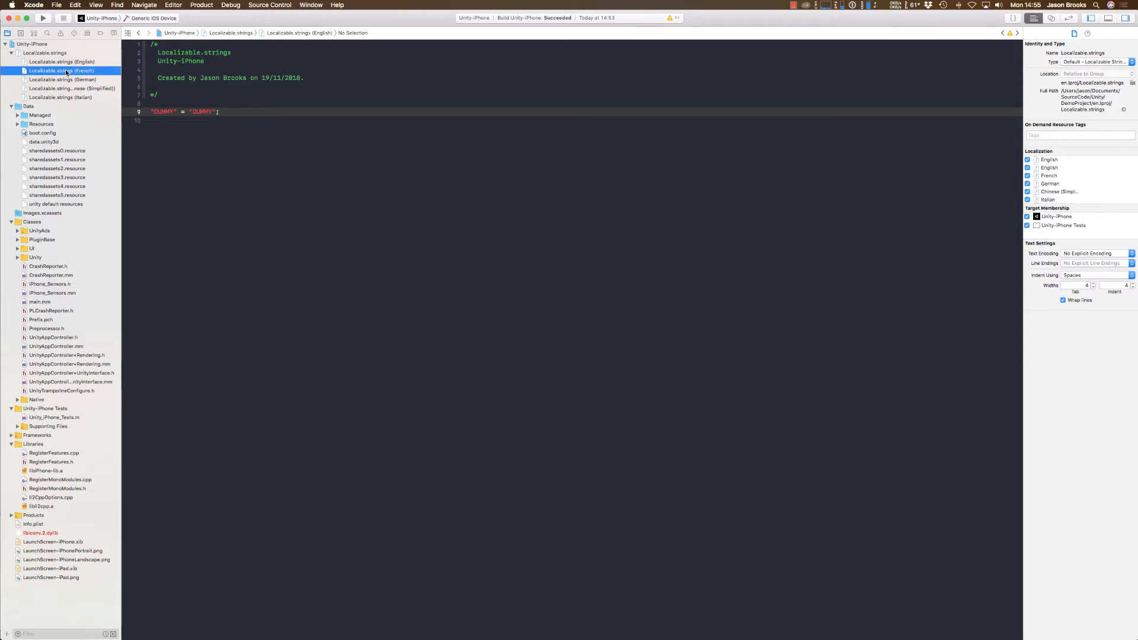
pyautogui.click(68, 89)
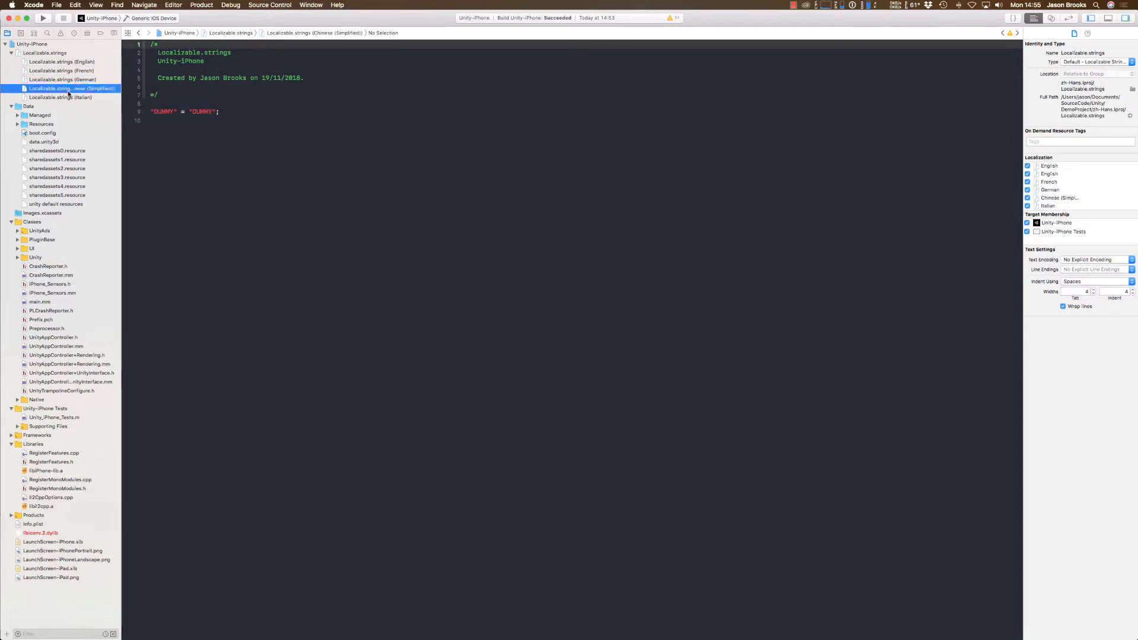
pyautogui.click(68, 97)
pyautogui.click(69, 62)
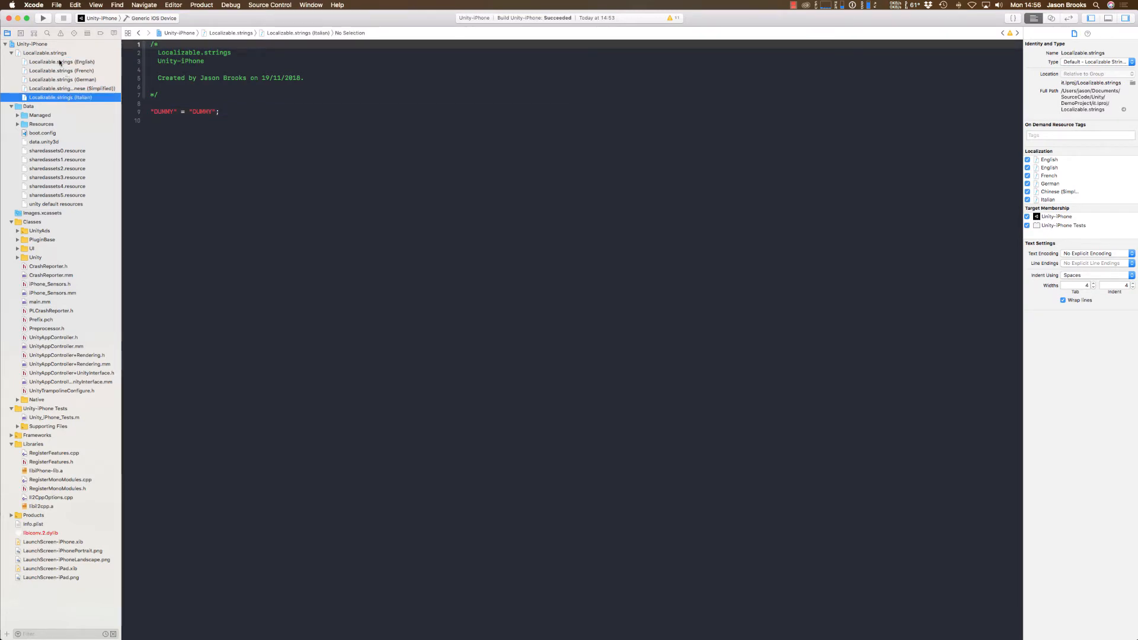
pyautogui.click(57, 53)
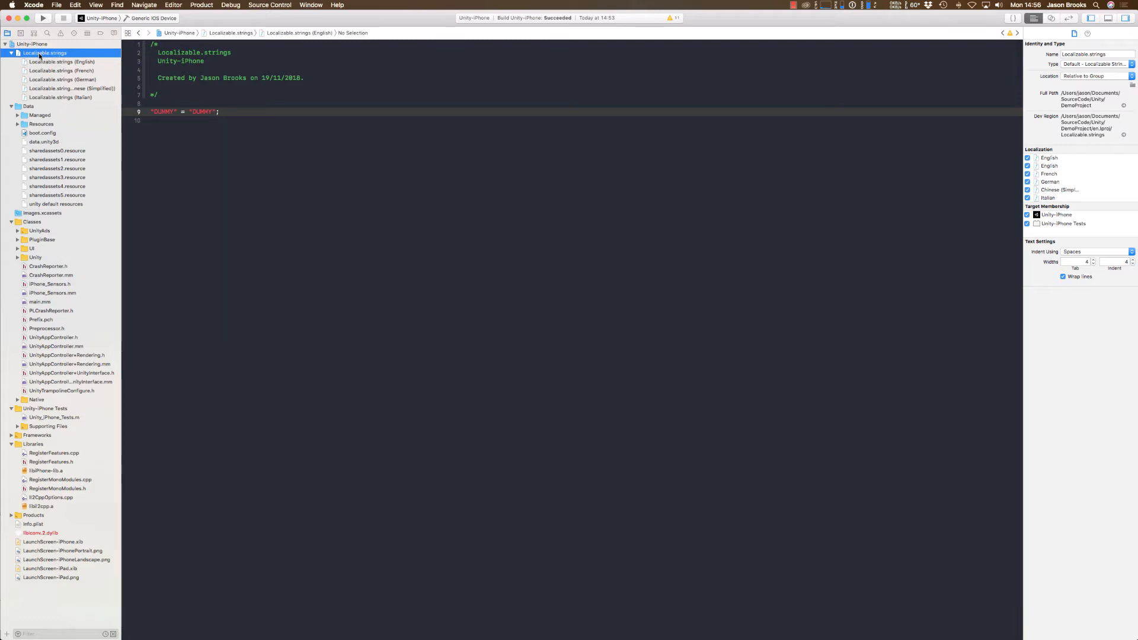
# Step: Build the Unity-iPhone project and reveal the built ProductName.app from the Products group in Finder
pyautogui.click(271, 129)
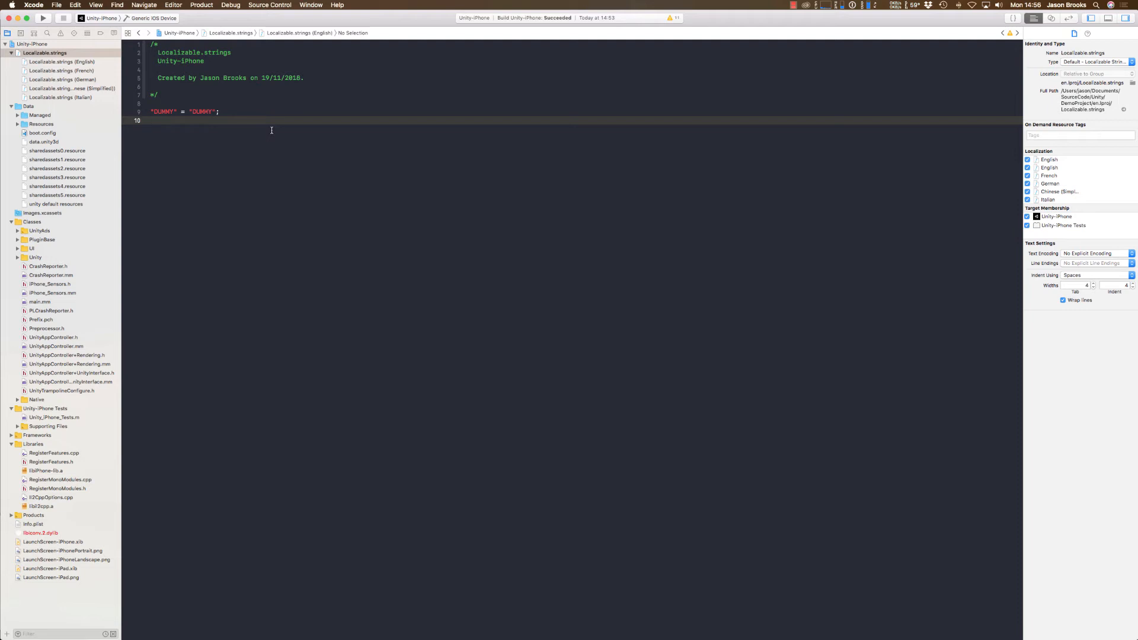
pyautogui.press('super+b')
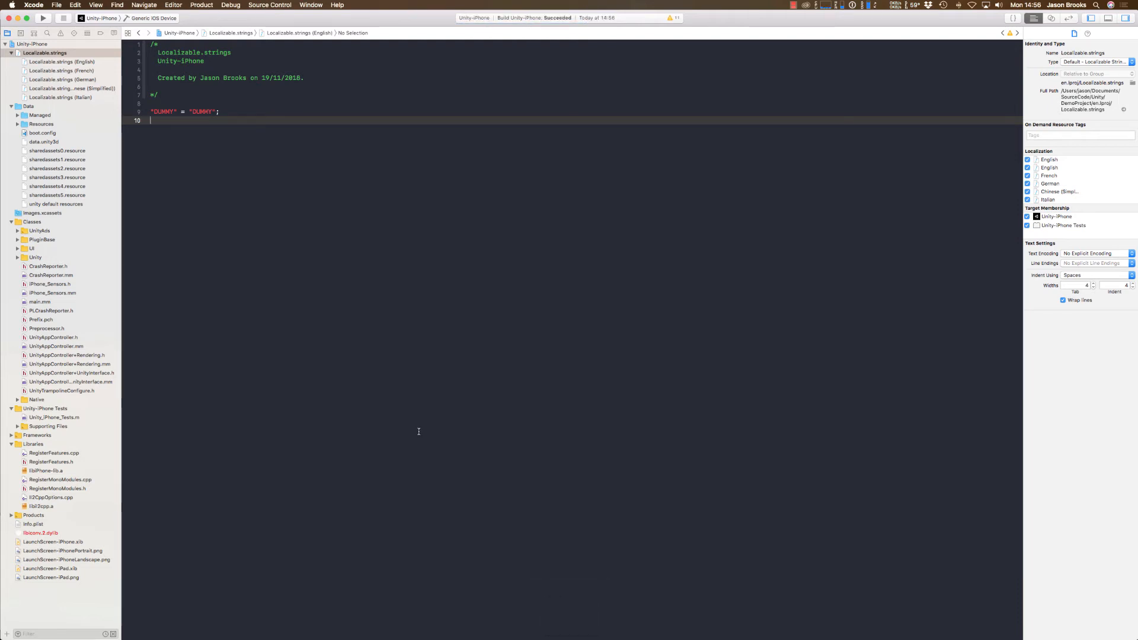
pyautogui.click(12, 515)
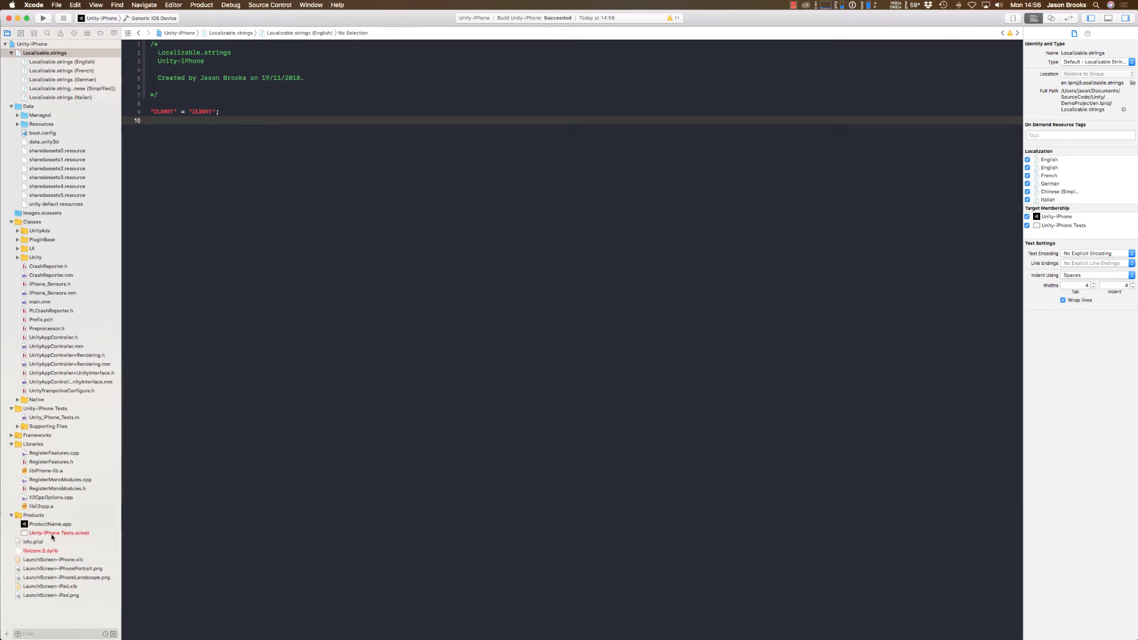
pyautogui.rightClick(53, 525)
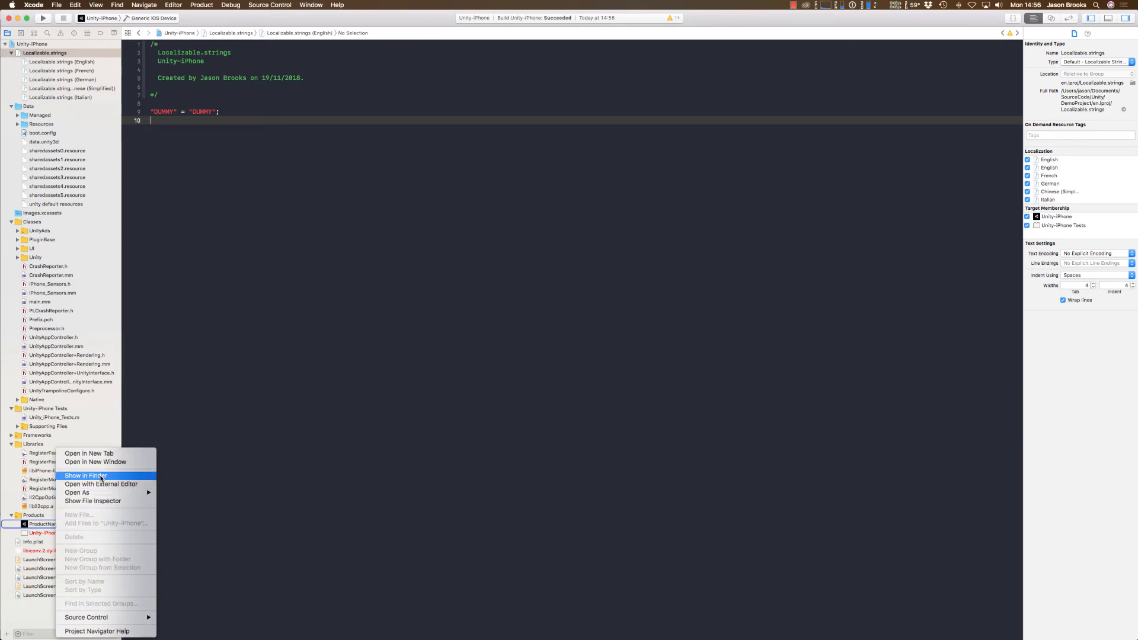
pyautogui.click(101, 477)
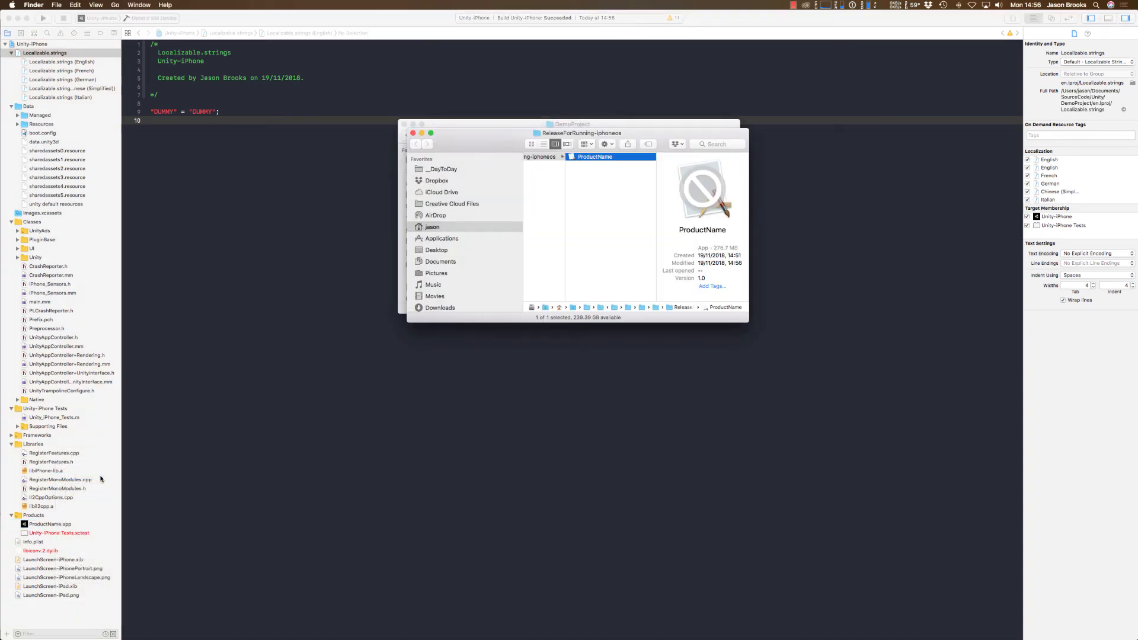
# Step: Open the package contents of the ProductName app and look over its files and language folders
pyautogui.rightClick(595, 160)
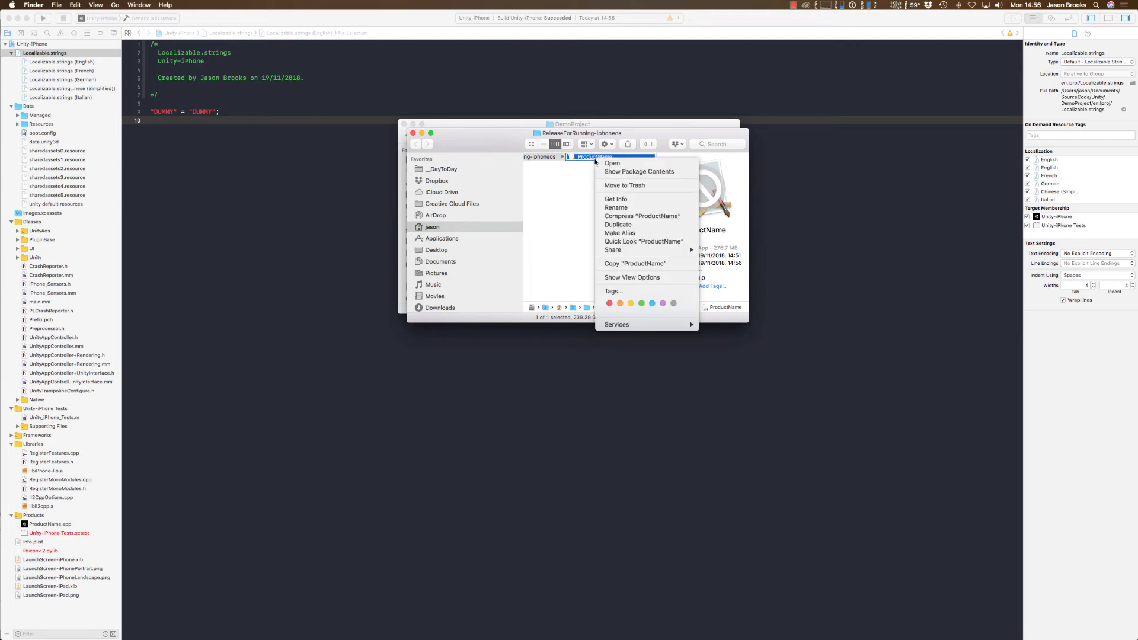
pyautogui.click(617, 175)
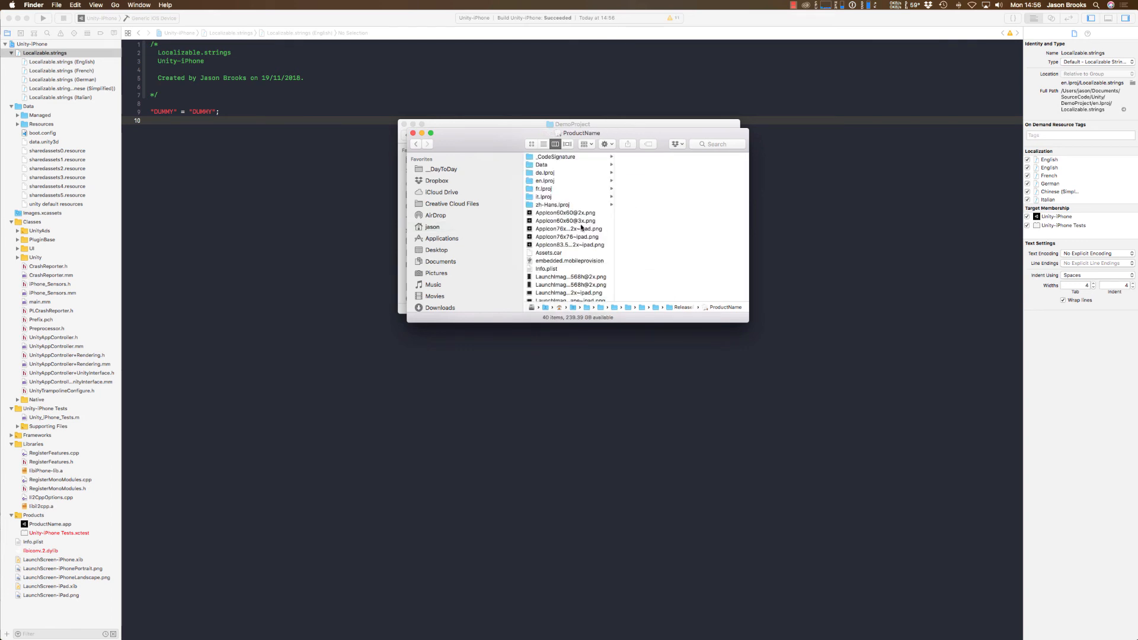
pyautogui.scroll(-10, 580, 226)
pyautogui.scroll(10, 580, 227)
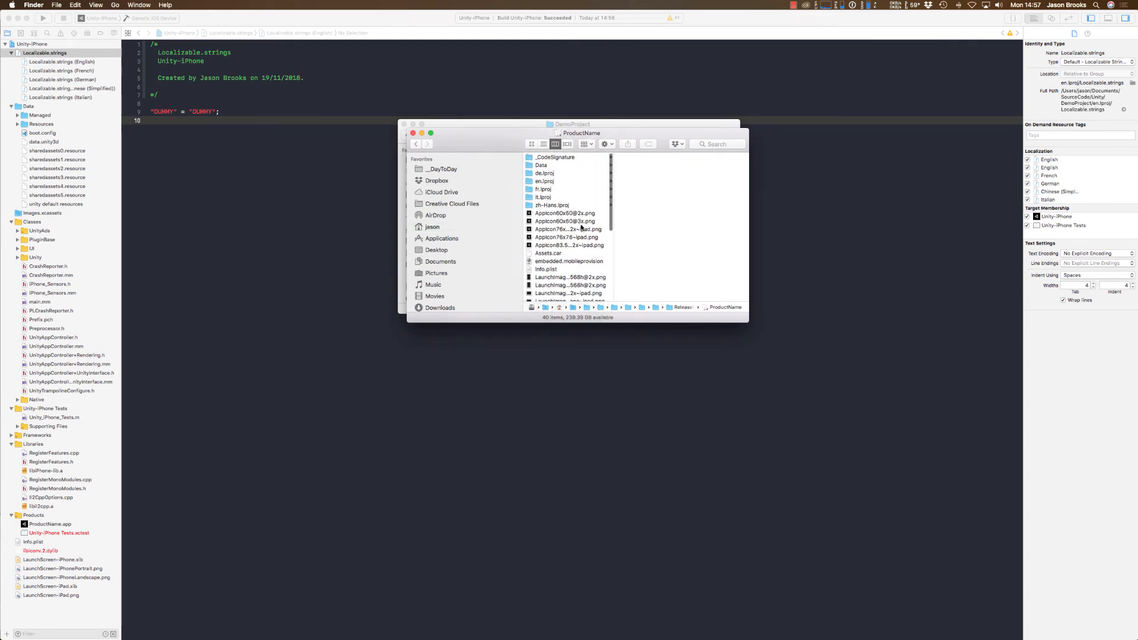
# Step: Check the de, en, fr, it and zh-Hans .lproj folders for their own Localizable.strings file
pyautogui.click(556, 174)
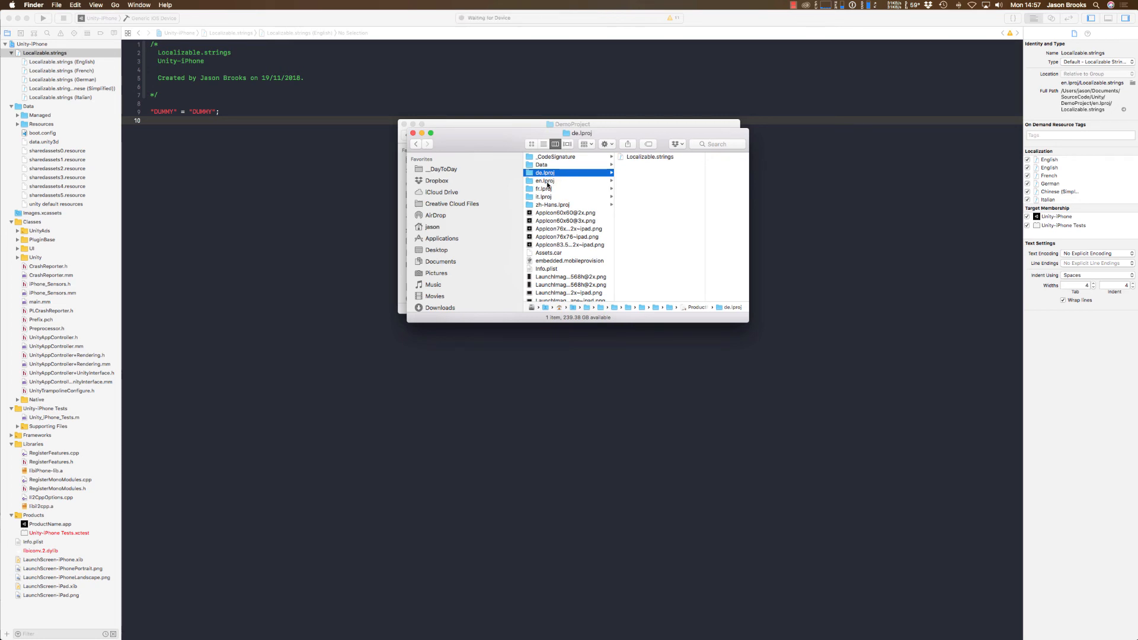
pyautogui.click(550, 181)
pyautogui.click(551, 189)
pyautogui.click(551, 197)
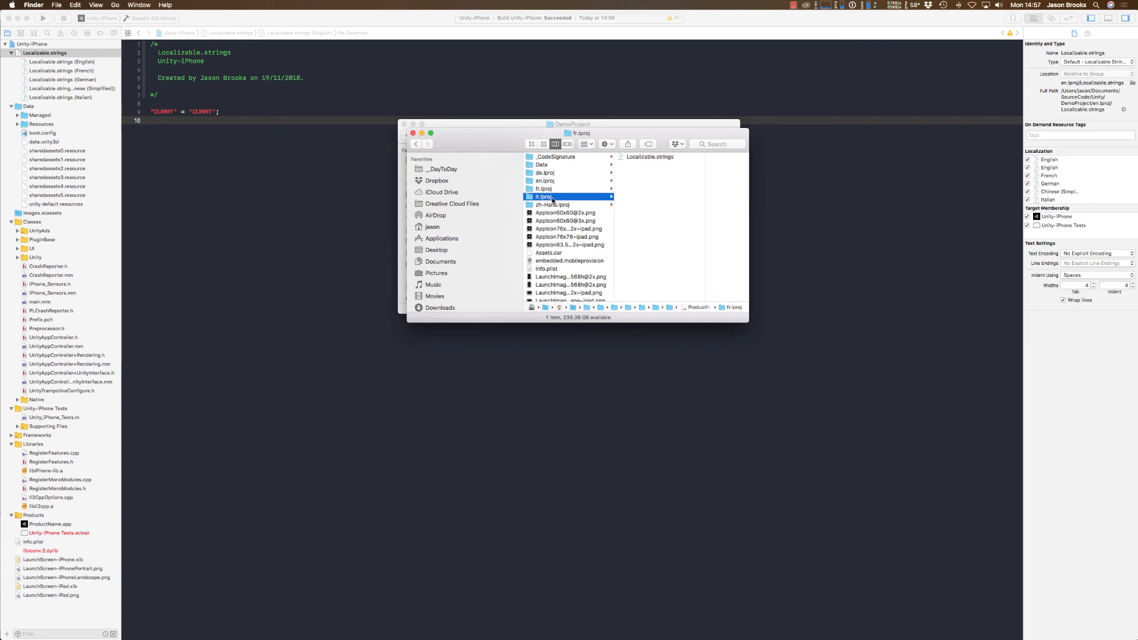
pyautogui.click(554, 206)
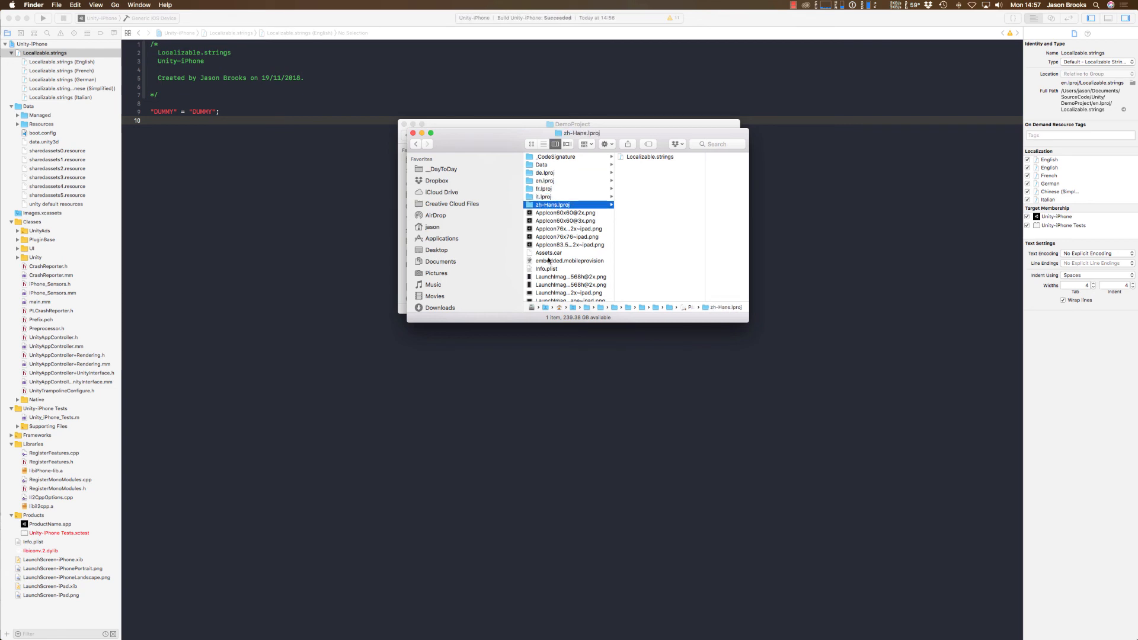
pyautogui.click(648, 159)
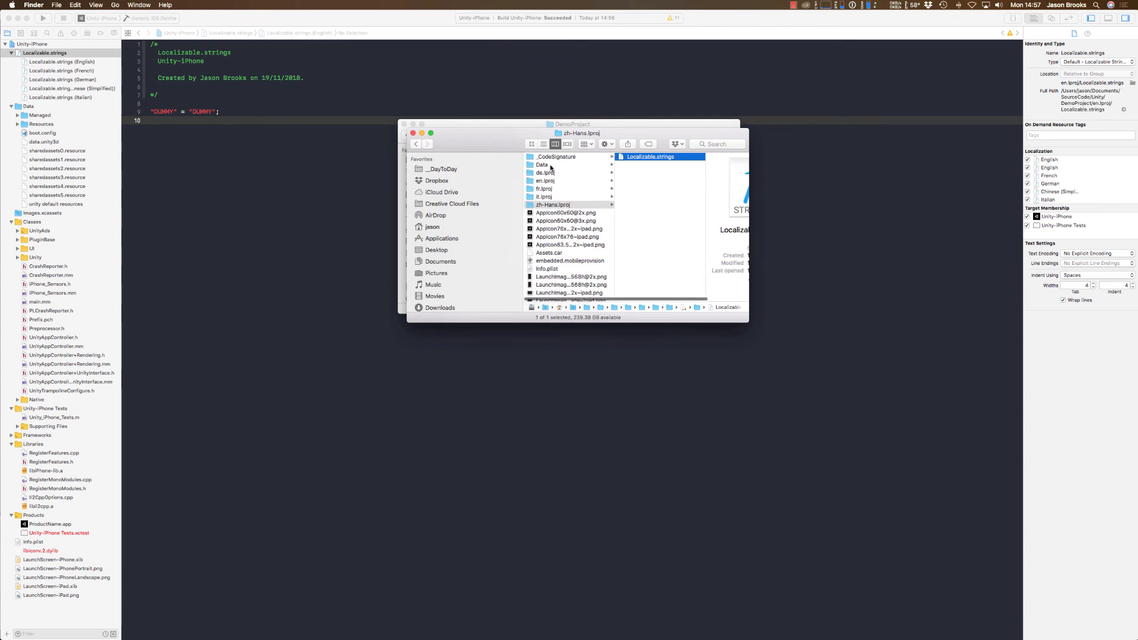
pyautogui.click(553, 173)
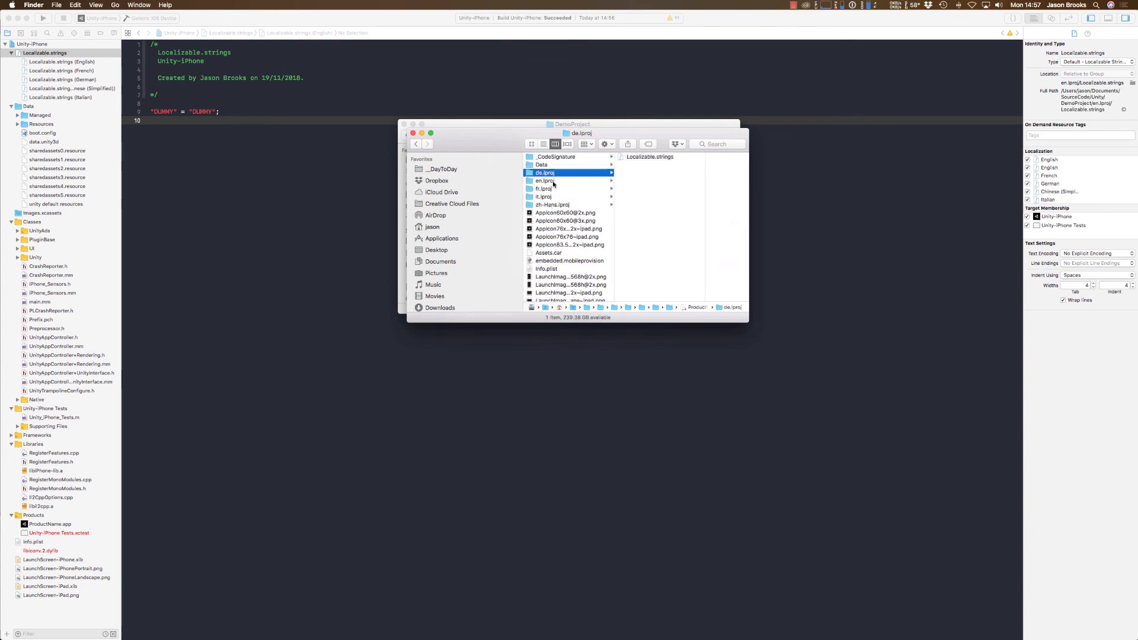